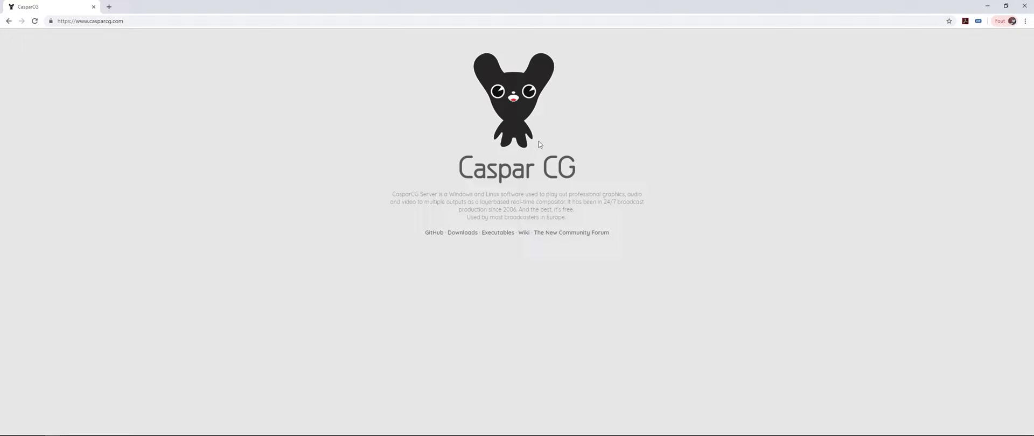
Open the casparcg.com Downloads page and highlight the Server Installer's additional downloads list.
{"action": "left_click", "coordinate": [469, 232]}
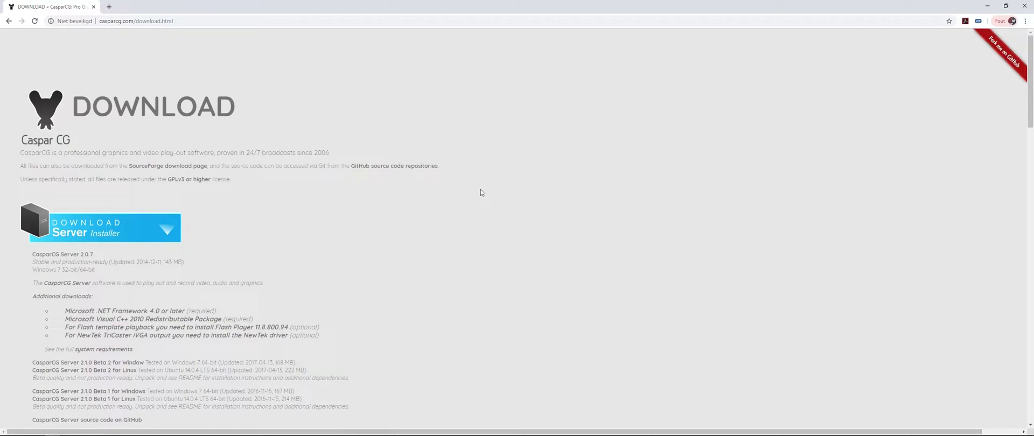
{"action": "scroll", "coordinate": [275, 208], "scroll_direction": "down", "scroll_amount": 2}
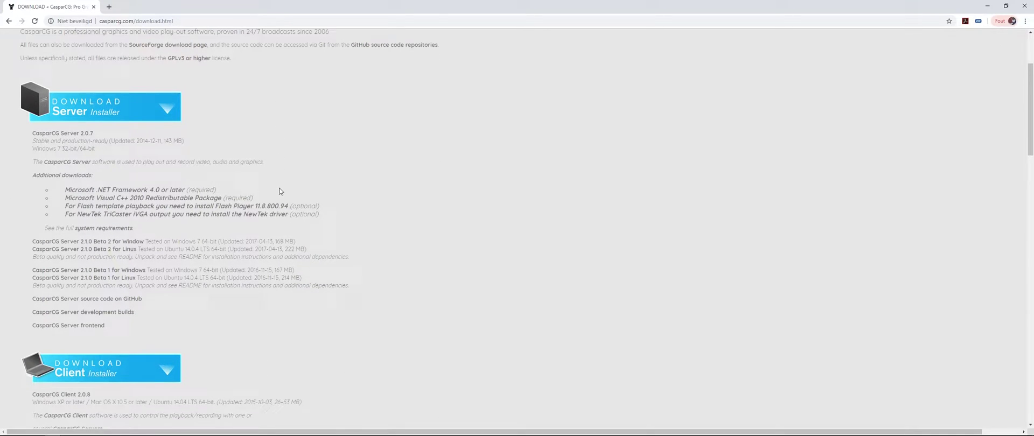
{"action": "left_click_drag", "start_coordinate": [65, 189], "coordinate": [326, 208]}
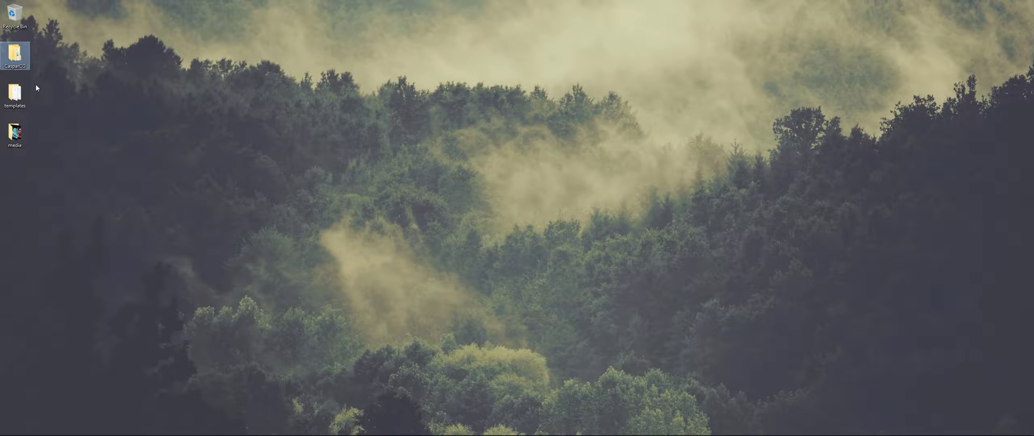
Open the desktop CasparCG folder, then CasparCG Server - VT and its Server subfolder.
{"action": "left_click", "coordinate": [15, 133]}
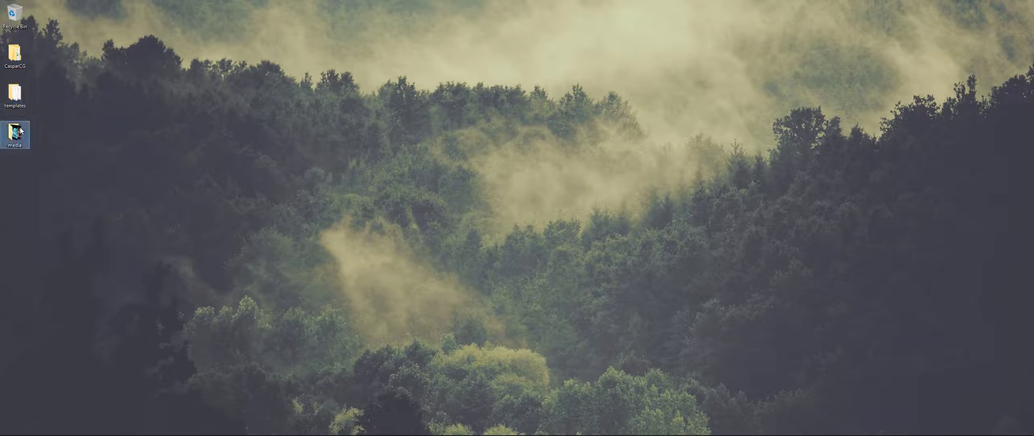
{"action": "double_click", "coordinate": [19, 61]}
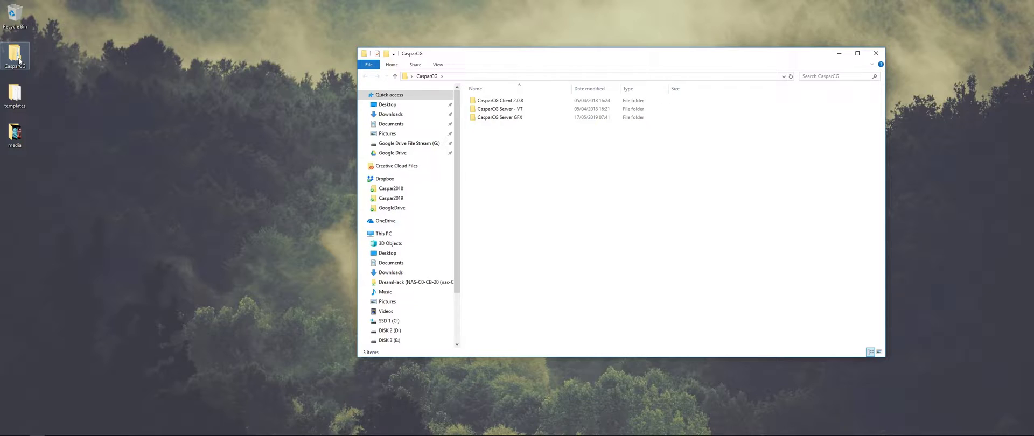
{"action": "left_click", "coordinate": [515, 113]}
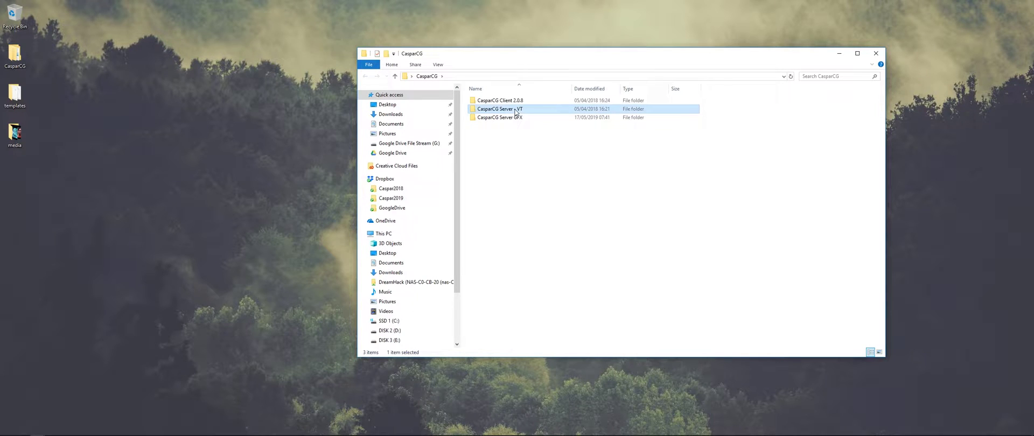
{"action": "double_click", "coordinate": [515, 111]}
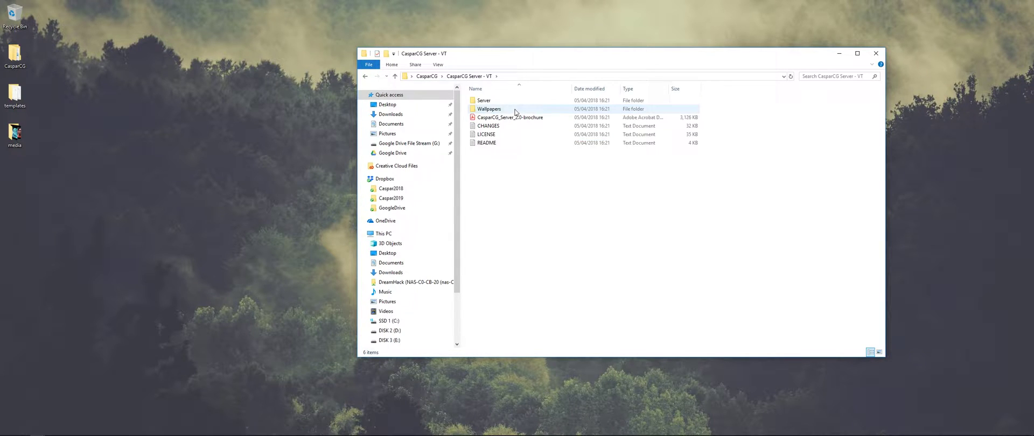
{"action": "double_click", "coordinate": [506, 107]}
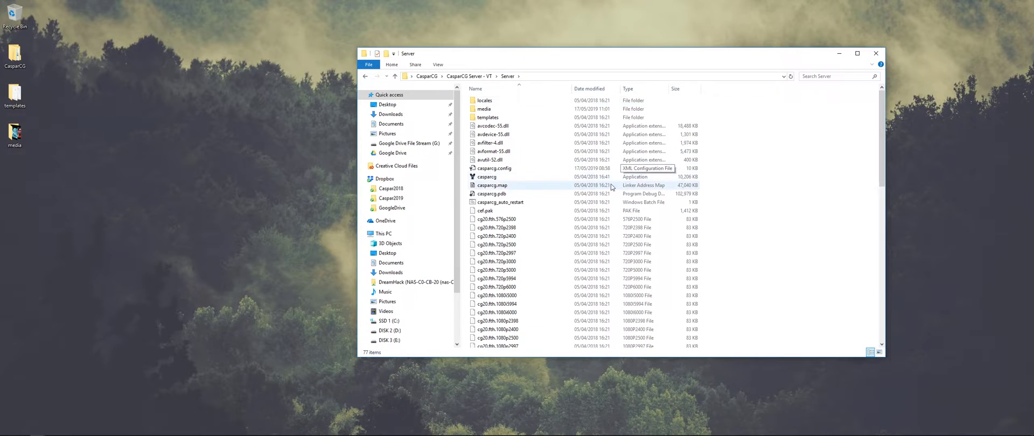
Open casparcg.config in Notepad and replace media-path with the desktop media folder's full path.
{"action": "right_click", "coordinate": [494, 168]}
{"action": "mouse_move", "coordinate": [566, 225]}
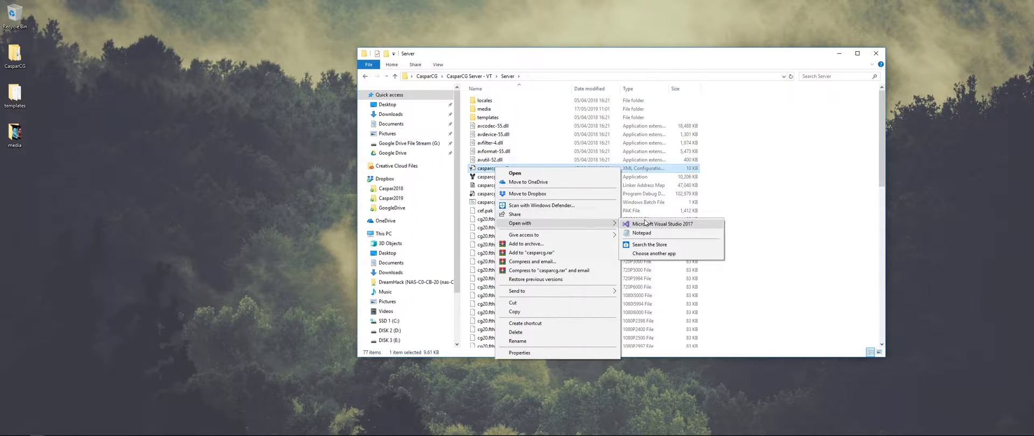
{"action": "left_click", "coordinate": [641, 235]}
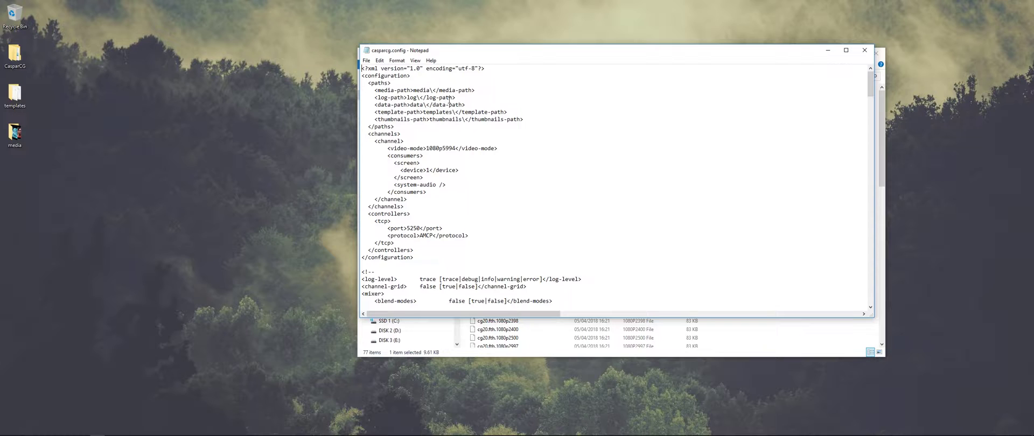
{"action": "double_click", "coordinate": [15, 137]}
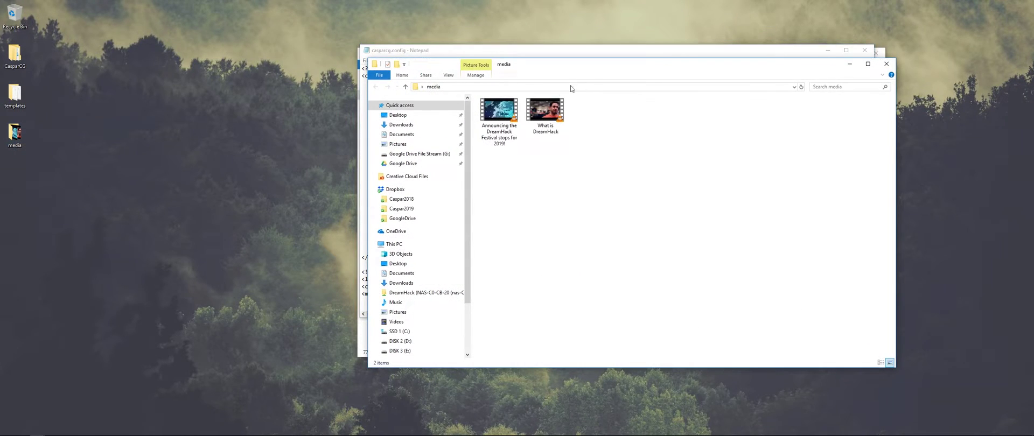
{"action": "left_click", "coordinate": [550, 87]}
{"action": "key", "text": "ctrl+c"}
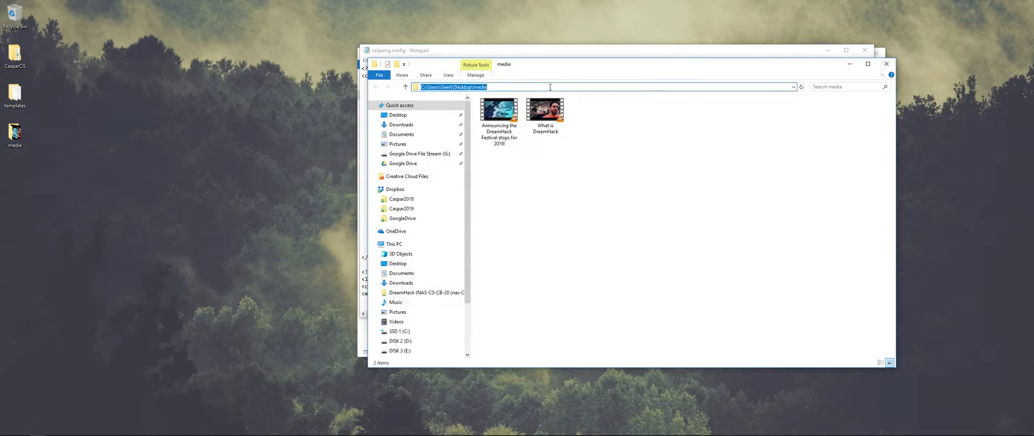
{"action": "left_click", "coordinate": [584, 51]}
{"action": "left_click_drag", "start_coordinate": [435, 91], "coordinate": [412, 90]}
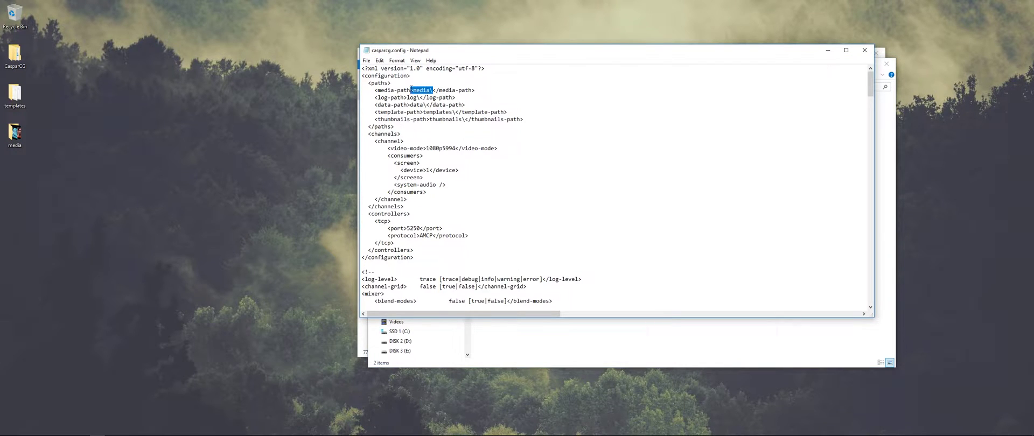
{"action": "key", "text": "ctrl+v"}
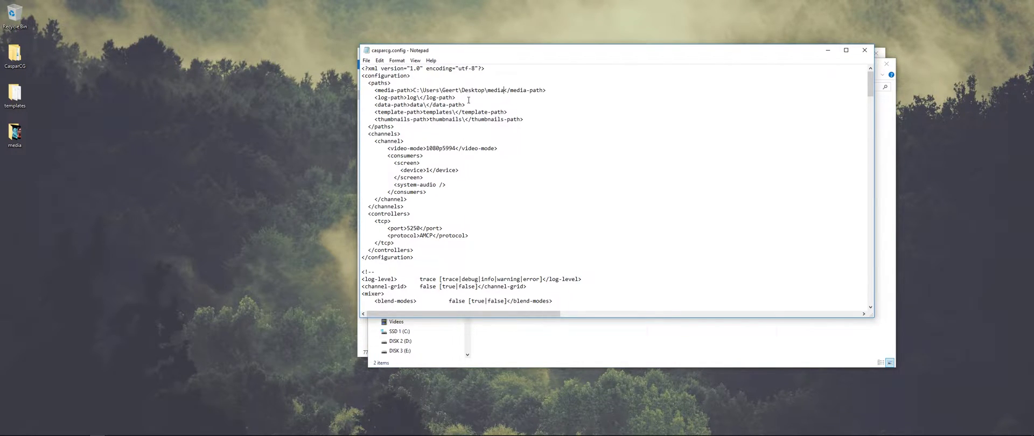
Replace template-path with the desktop templates folder's full path.
{"action": "double_click", "coordinate": [14, 96]}
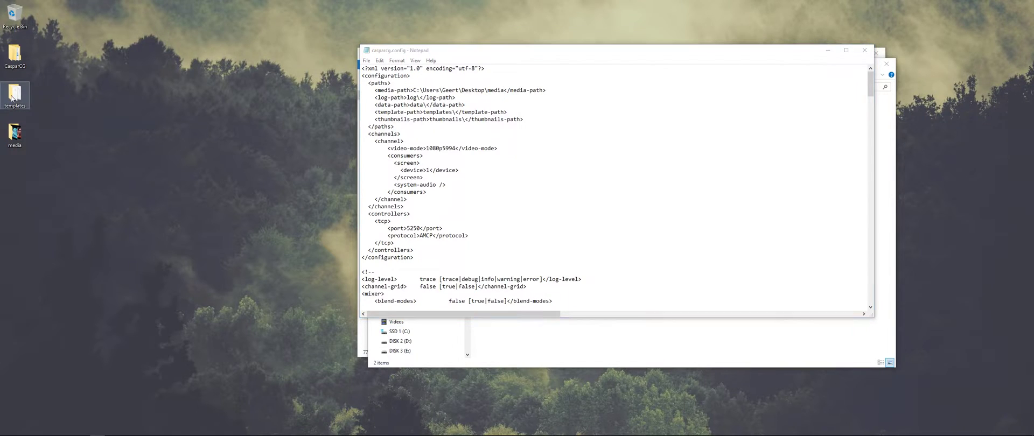
{"action": "left_click", "coordinate": [516, 97]}
{"action": "key", "text": "ctrl+c"}
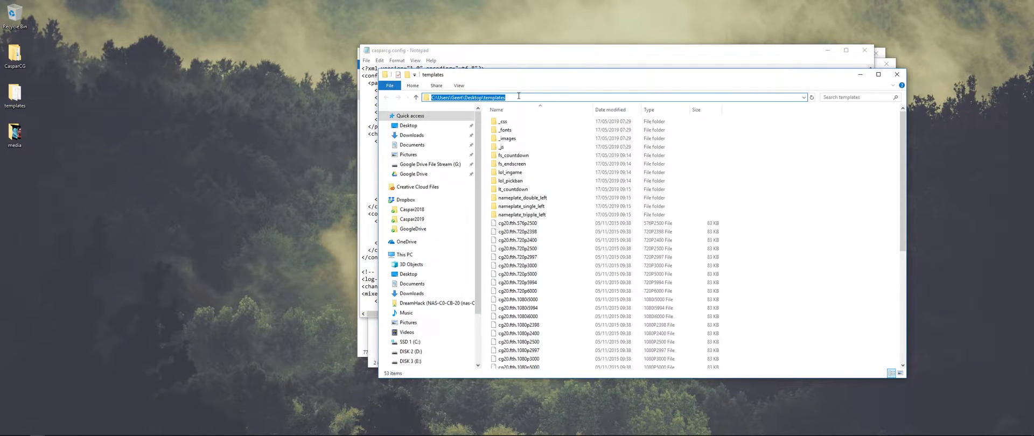
{"action": "left_click", "coordinate": [522, 59]}
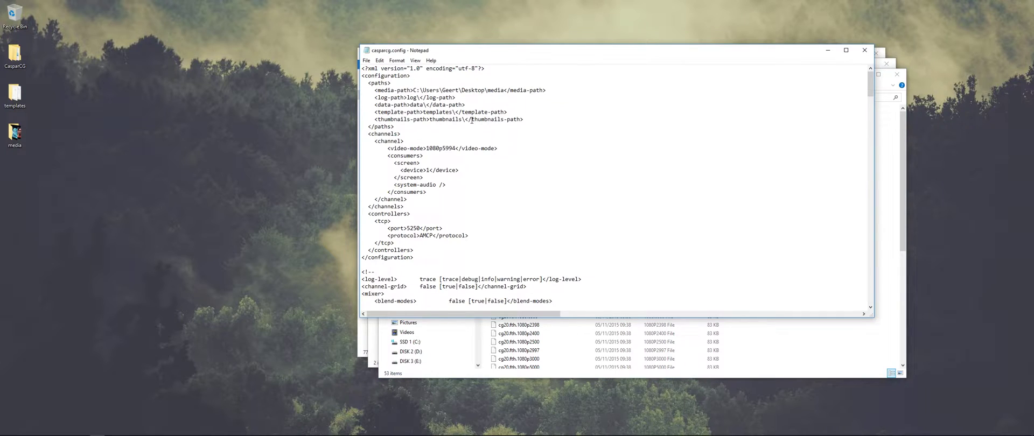
{"action": "left_click_drag", "start_coordinate": [453, 111], "coordinate": [423, 112]}
{"action": "key", "text": "ctrl+v"}
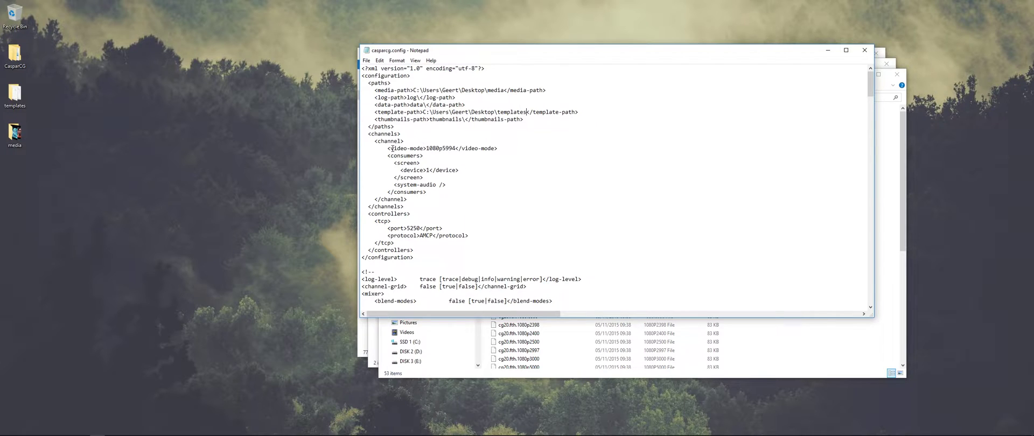
Review the video-mode and screen consumer settings, then save casparcg.config.
{"action": "left_click_drag", "start_coordinate": [387, 148], "coordinate": [500, 149]}
{"action": "left_click", "coordinate": [500, 149]}
{"action": "left_click_drag", "start_coordinate": [398, 164], "coordinate": [451, 192]}
{"action": "left_click", "coordinate": [451, 191]}
{"action": "left_click", "coordinate": [366, 60]}
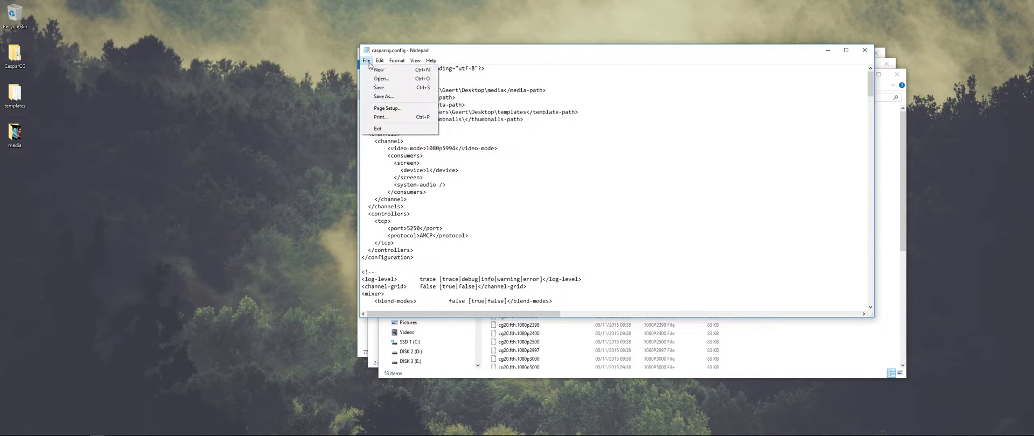
{"action": "left_click", "coordinate": [380, 89]}
Close the casparcg.config file and the templates and media folder windows.
{"action": "left_click", "coordinate": [865, 51]}
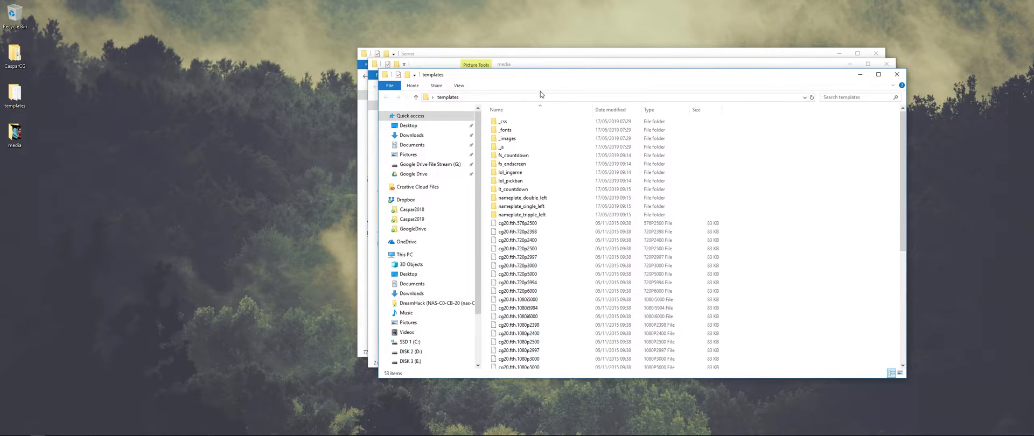
{"action": "left_click_drag", "start_coordinate": [569, 78], "coordinate": [399, 81]}
{"action": "left_click", "coordinate": [726, 75]}
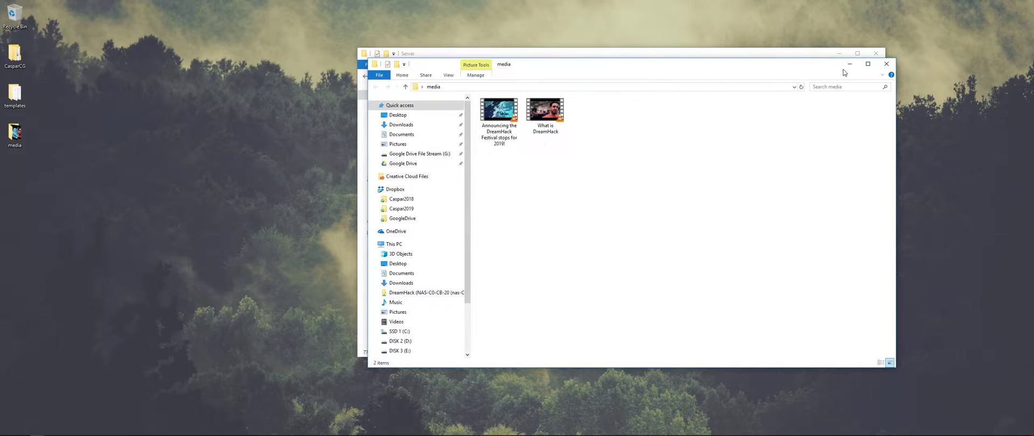
{"action": "left_click", "coordinate": [883, 65]}
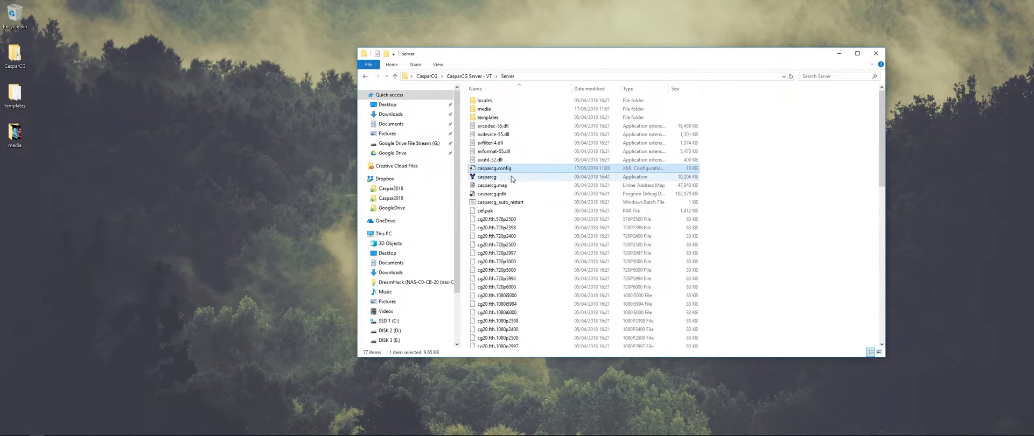
Launch casparcg.exe with firewall access allowed, shrink the output window, and minimize the console.
{"action": "double_click", "coordinate": [498, 178]}
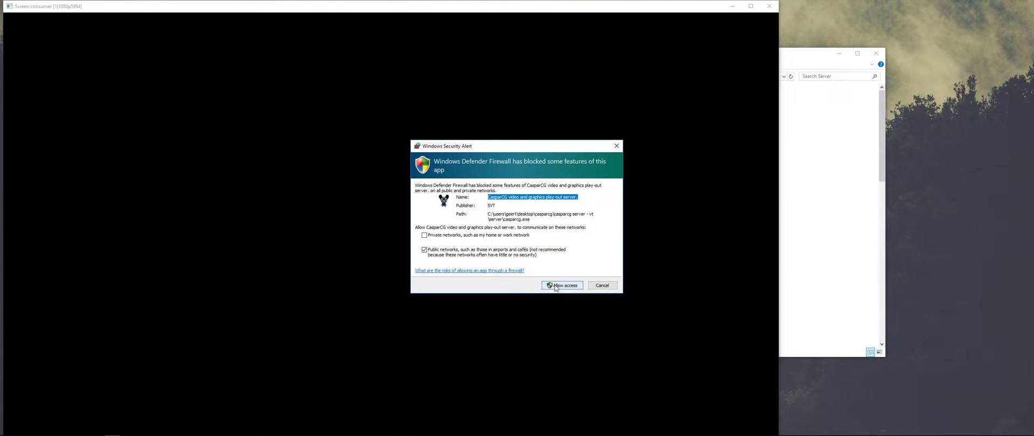
{"action": "left_click", "coordinate": [556, 287]}
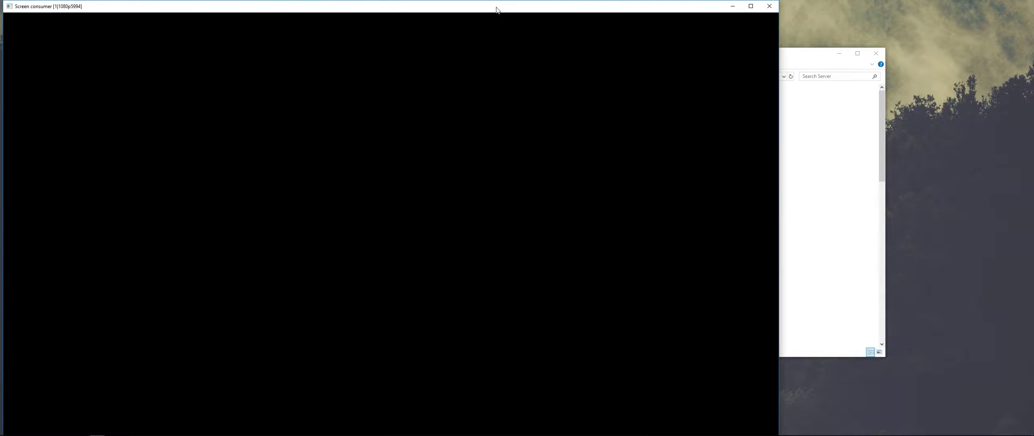
{"action": "left_click_drag", "start_coordinate": [496, 9], "coordinate": [755, 11]}
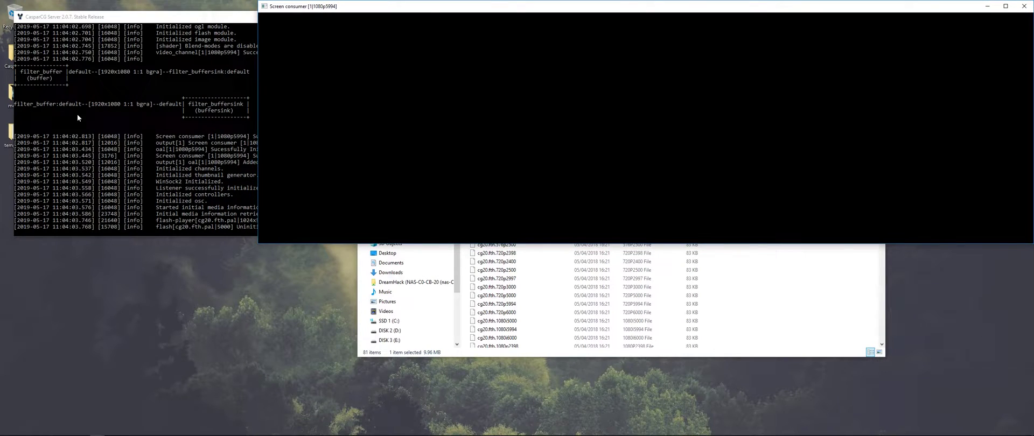
{"action": "left_click_drag", "start_coordinate": [255, 89], "coordinate": [653, 90]}
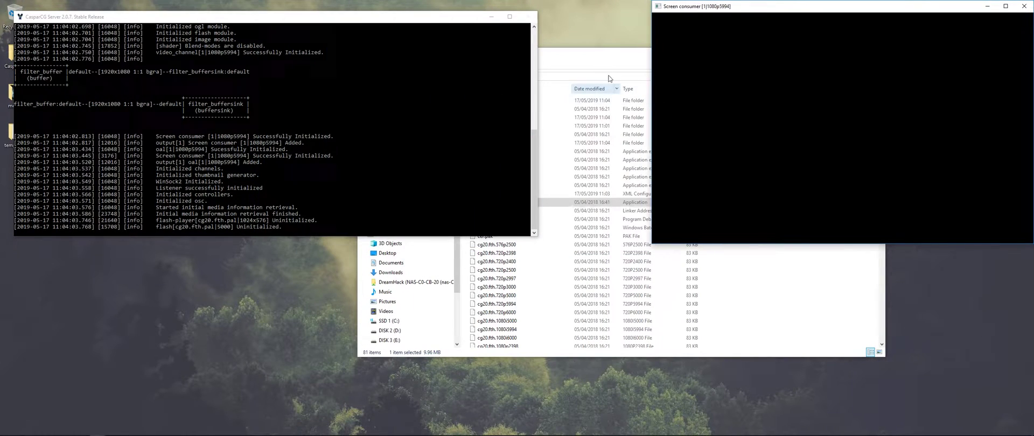
{"action": "left_click", "coordinate": [592, 65]}
{"action": "left_click", "coordinate": [876, 53]}
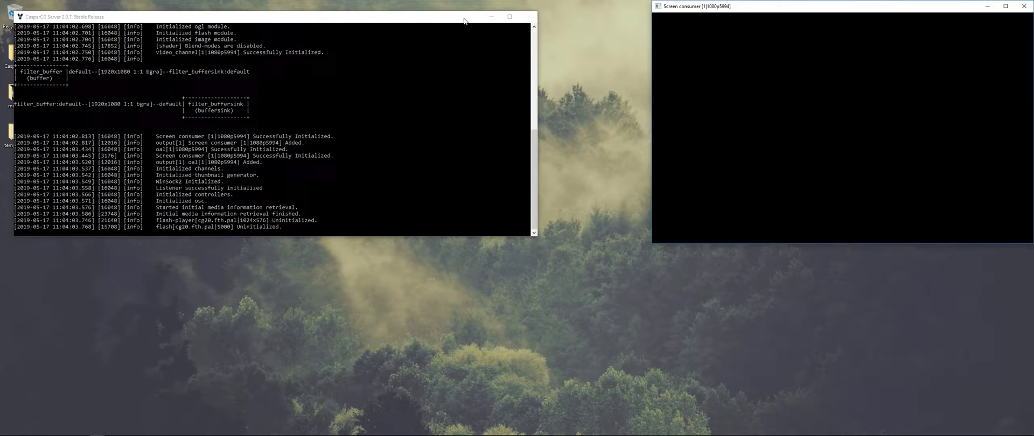
{"action": "left_click", "coordinate": [493, 18]}
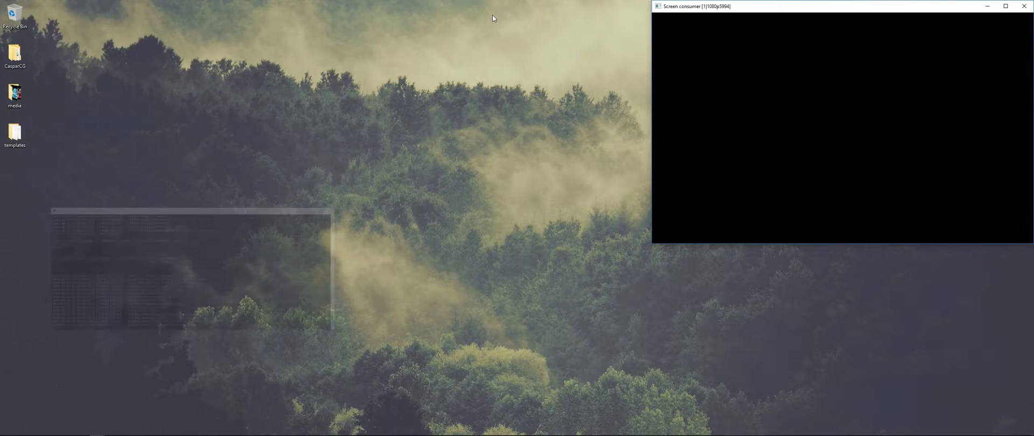
Launch the app from CasparCG Client 2.0.8 > CasparCG Client and close File Explorer.
{"action": "double_click", "coordinate": [21, 54]}
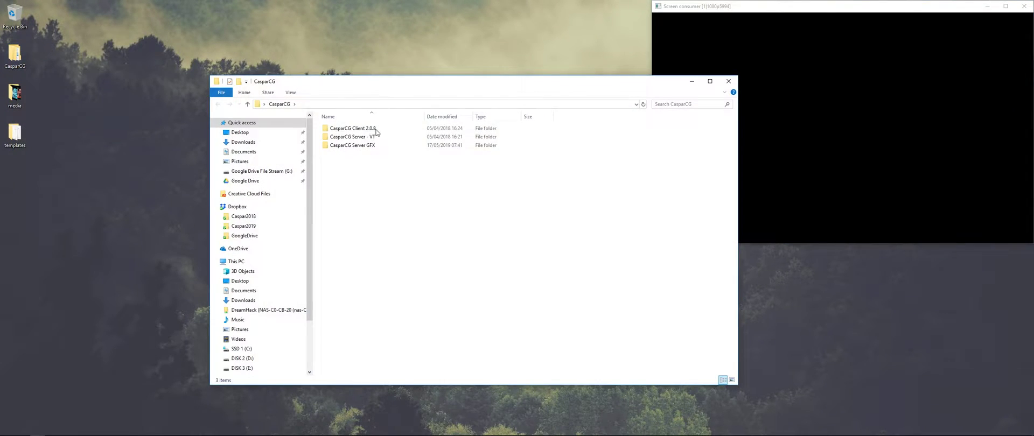
{"action": "left_click", "coordinate": [370, 129]}
{"action": "double_click", "coordinate": [370, 130]}
{"action": "double_click", "coordinate": [370, 128]}
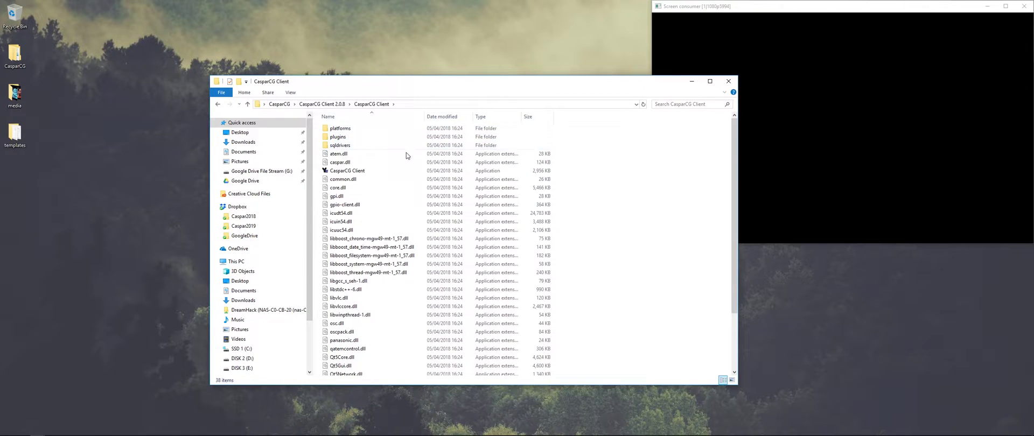
{"action": "double_click", "coordinate": [378, 172]}
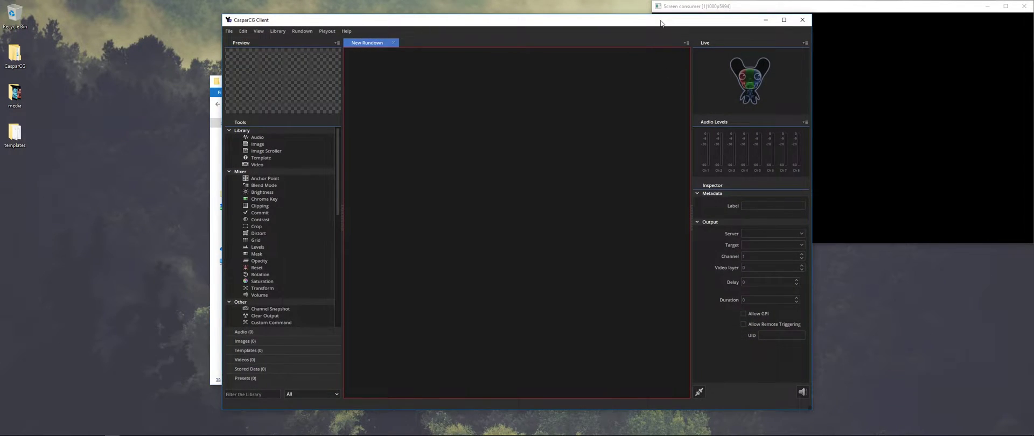
{"action": "left_click_drag", "start_coordinate": [669, 24], "coordinate": [502, 10]}
{"action": "left_click", "coordinate": [729, 80]}
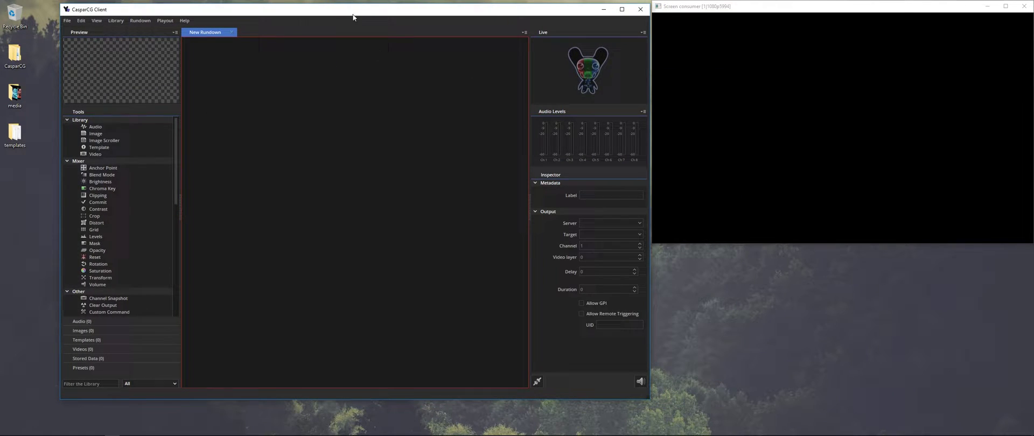
{"action": "left_click_drag", "start_coordinate": [356, 9], "coordinate": [359, 8]}
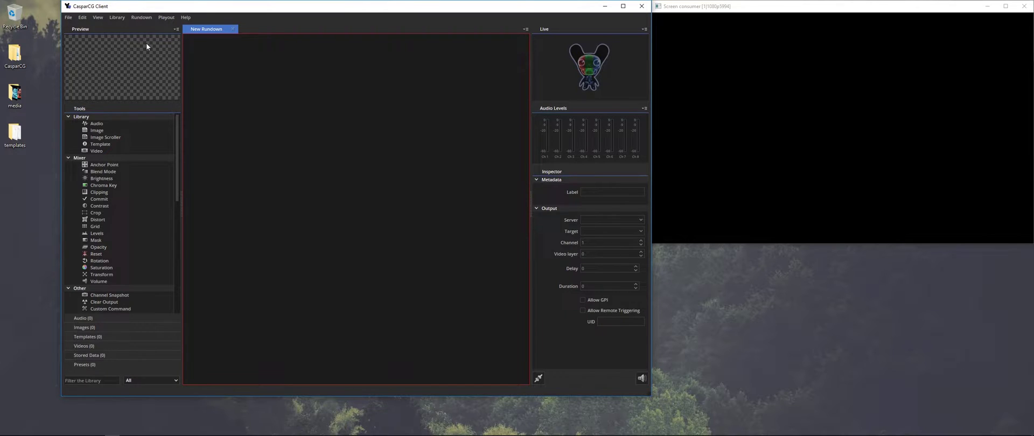
Add a Test Server entry at 127.0.0.1, port 5250, in the client's Servers settings.
{"action": "left_click", "coordinate": [84, 18]}
{"action": "left_click", "coordinate": [88, 25]}
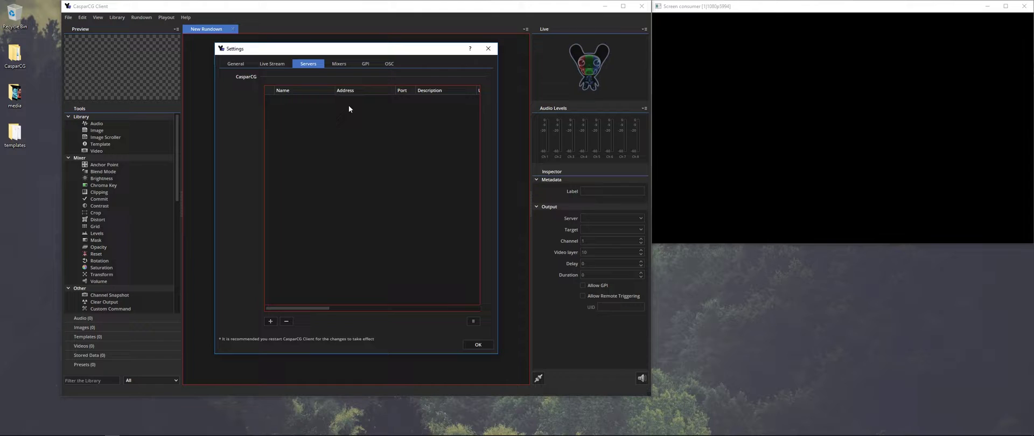
{"action": "left_click", "coordinate": [274, 321]}
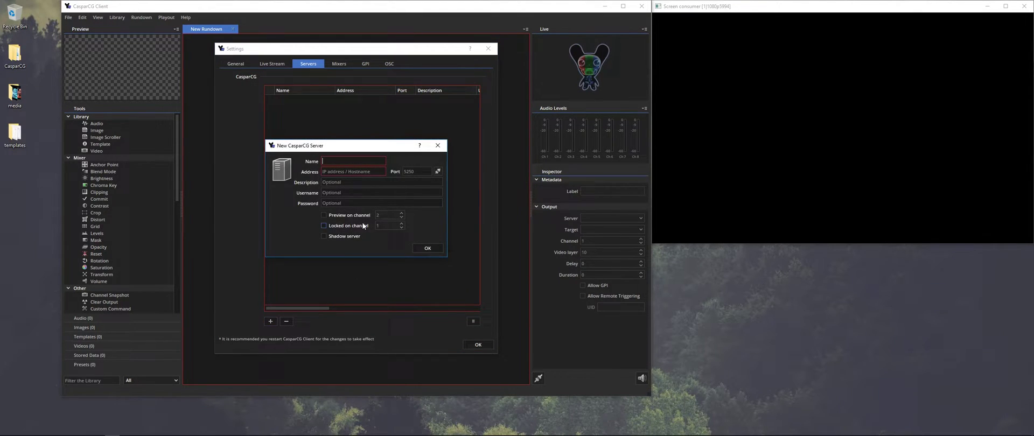
{"action": "type", "text": "Test Se"}
{"action": "type", "text": "rver"}
{"action": "type", "text": "127"}
{"action": "type", "text": ".0.0.1"}
{"action": "left_click", "coordinate": [428, 249]}
{"action": "left_click", "coordinate": [475, 345]}
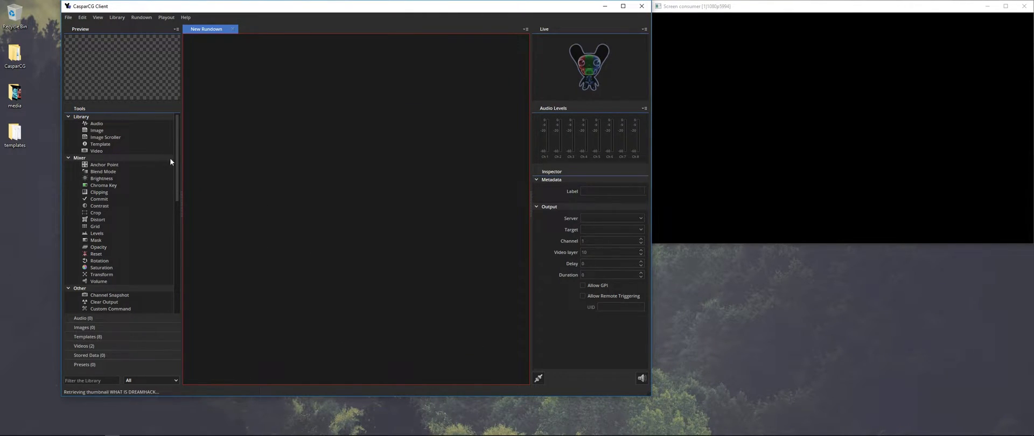
Add the DreamHack announcement video from Videos to the rundown, keeping Test Server and its target.
{"action": "scroll", "coordinate": [171, 199], "scroll_direction": "down", "scroll_amount": 6}
{"action": "scroll", "coordinate": [169, 199], "scroll_direction": "up", "scroll_amount": 3}
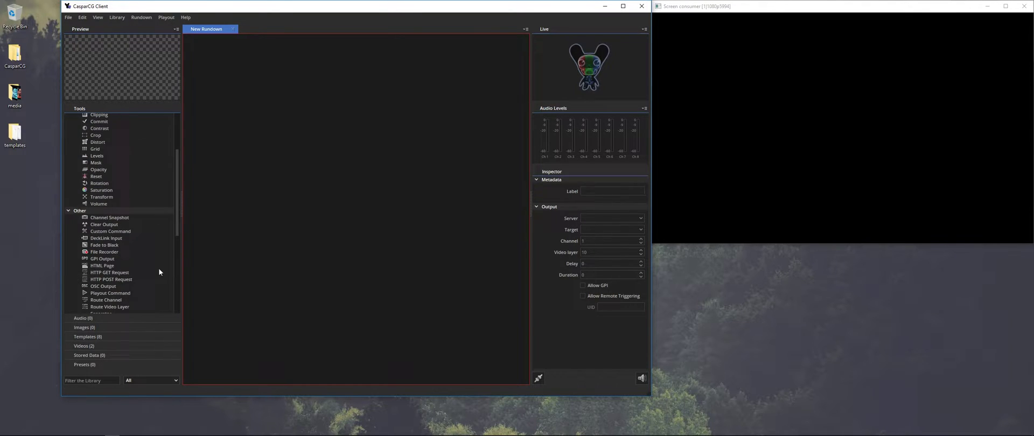
{"action": "left_click", "coordinate": [83, 347]}
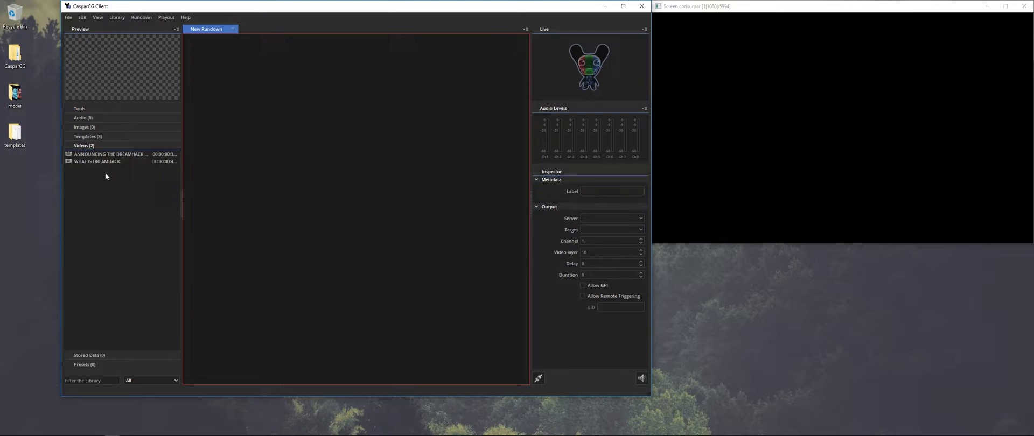
{"action": "left_click", "coordinate": [108, 154]}
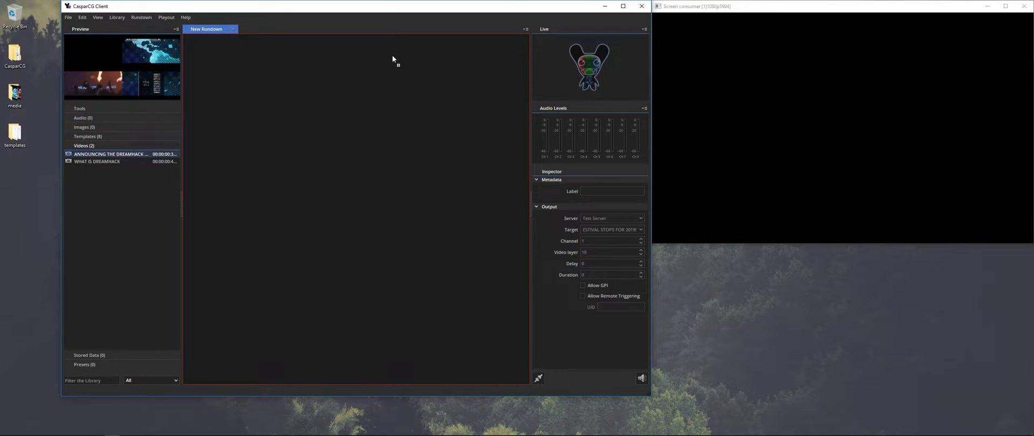
{"action": "left_click_drag", "start_coordinate": [392, 55], "coordinate": [394, 50]}
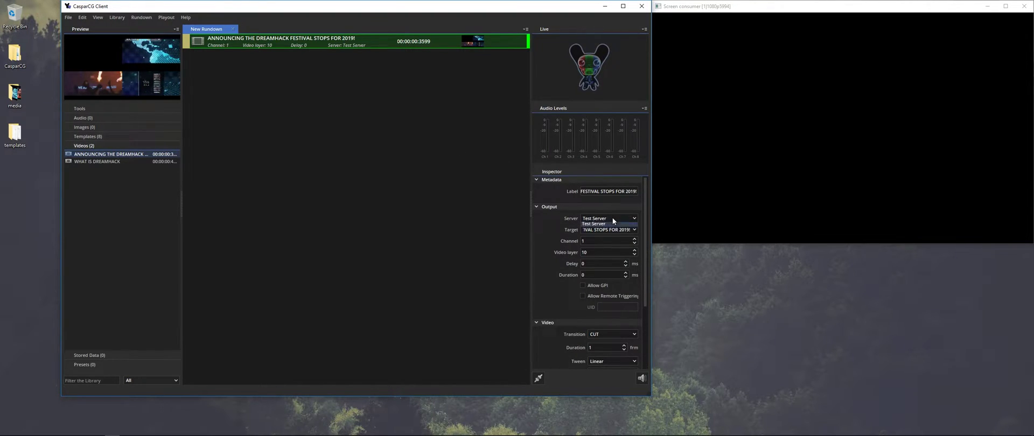
{"action": "left_click", "coordinate": [601, 224]}
{"action": "left_click", "coordinate": [635, 229]}
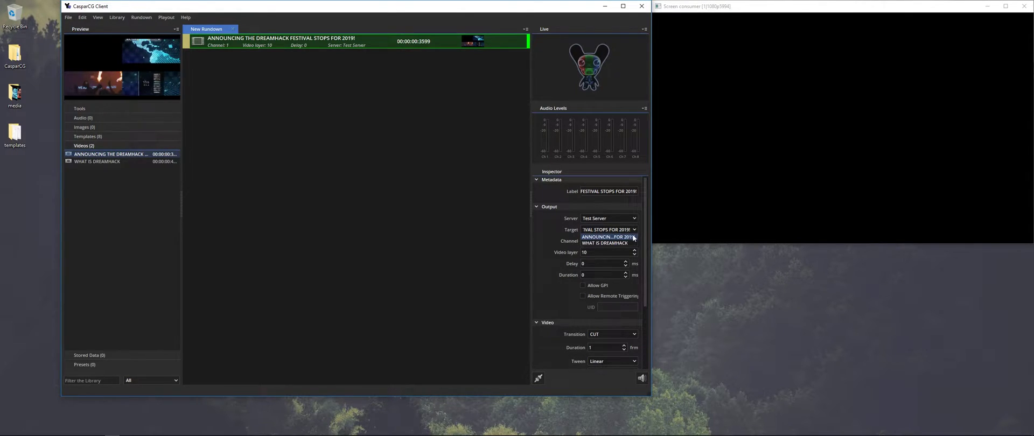
{"action": "left_click", "coordinate": [634, 237]}
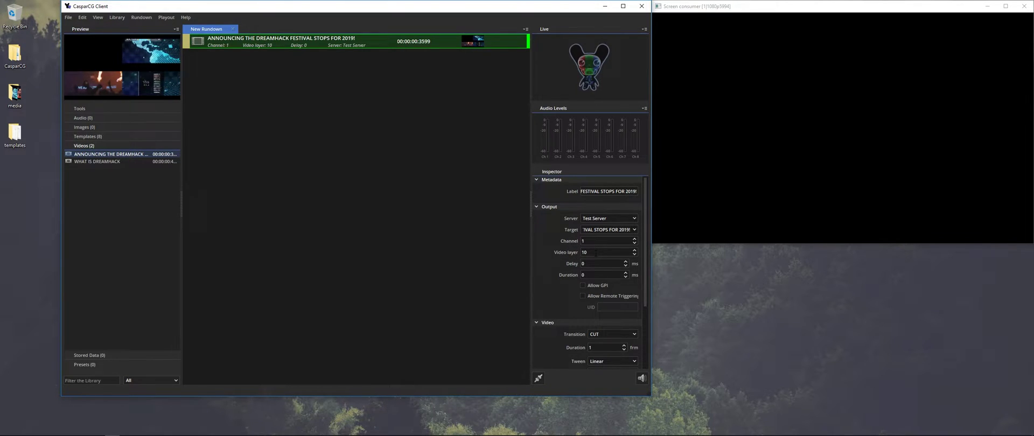
{"action": "scroll", "coordinate": [556, 253], "scroll_direction": "down", "scroll_amount": 3}
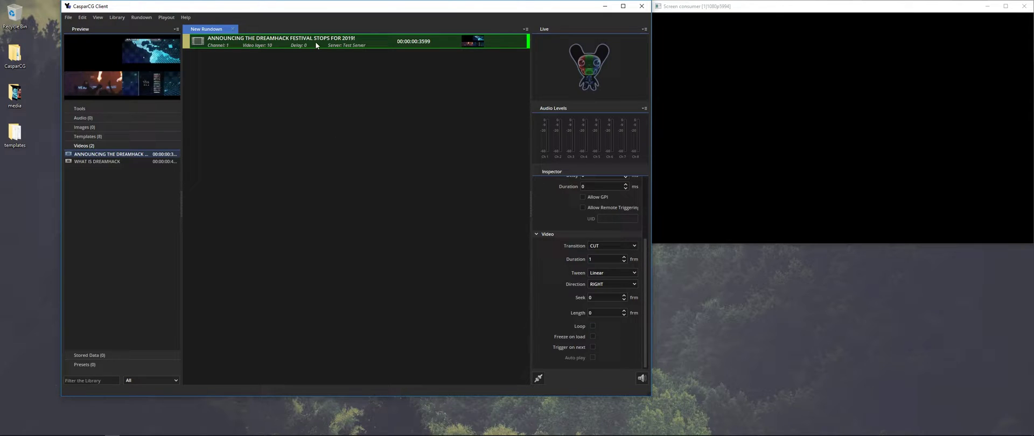
Play the DreamHack announcement video item with F2.
{"action": "key", "text": "F2"}
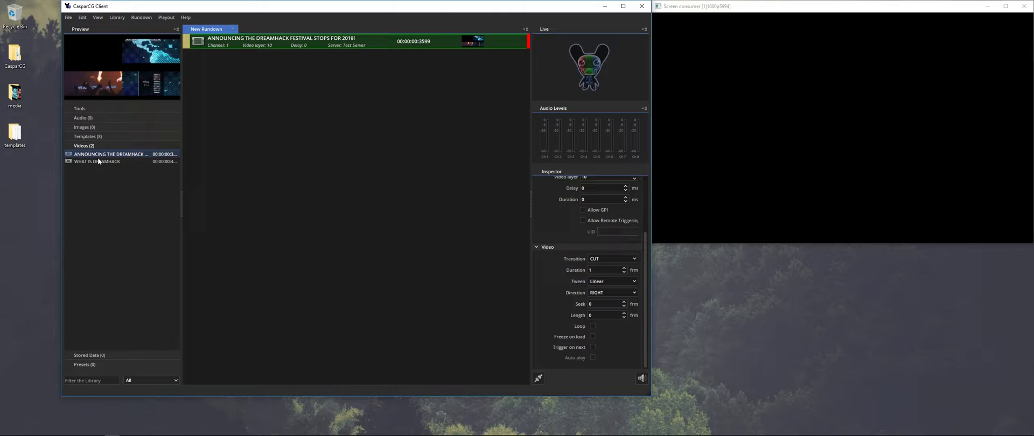
Add WHAT IS DREAMHACK to the rundown and group it with the announcement video.
{"action": "left_click_drag", "start_coordinate": [83, 162], "coordinate": [265, 52]}
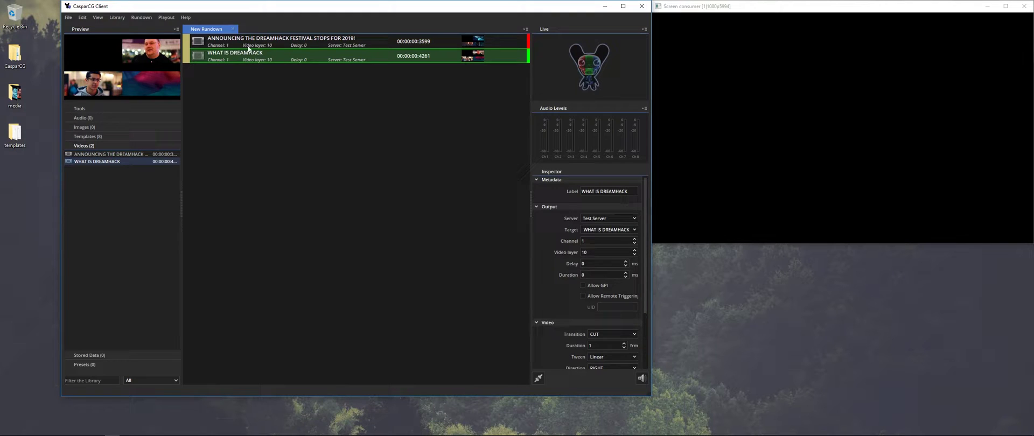
{"action": "left_click", "coordinate": [248, 38]}
{"action": "left_click", "coordinate": [255, 56], "text": "ctrl"}
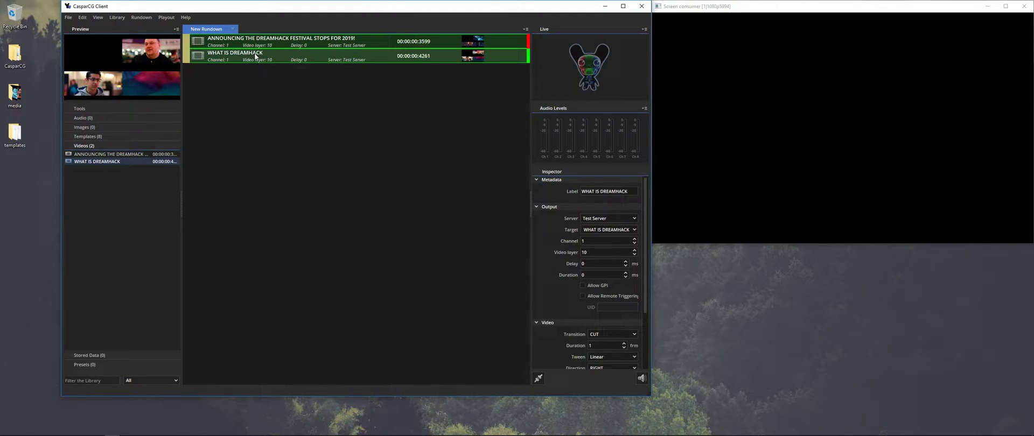
{"action": "right_click", "coordinate": [238, 52]}
{"action": "left_click", "coordinate": [270, 68]}
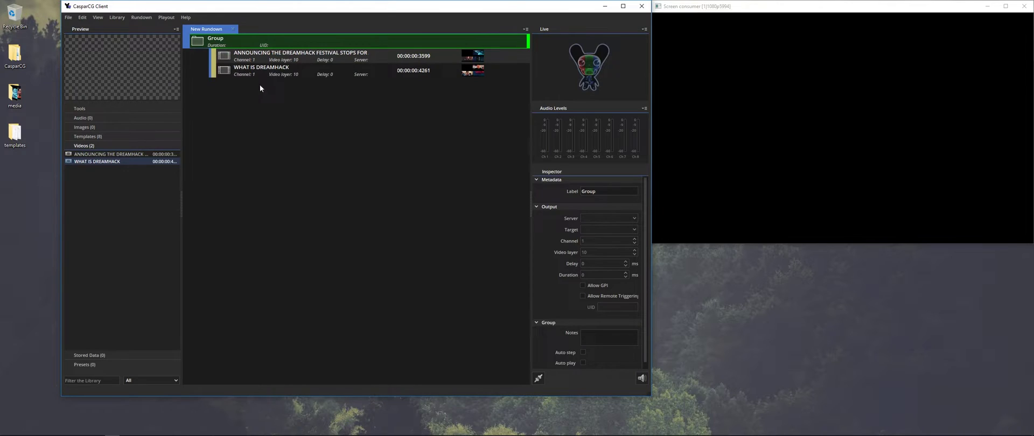
Replace the group's default label with 'Ad Package 1'.
{"action": "left_click", "coordinate": [583, 191]}
{"action": "key", "text": "Delete"}
{"action": "key", "text": "Delete"}
{"action": "key", "text": "Delete"}
{"action": "key", "text": "Delete"}
{"action": "key", "text": "Delete"}
{"action": "type", "text": "Ad Package 1"}
Commit the Ad Package 1 label, tick Auto play for the group, and play it with F2.
{"action": "left_click", "coordinate": [439, 111]}
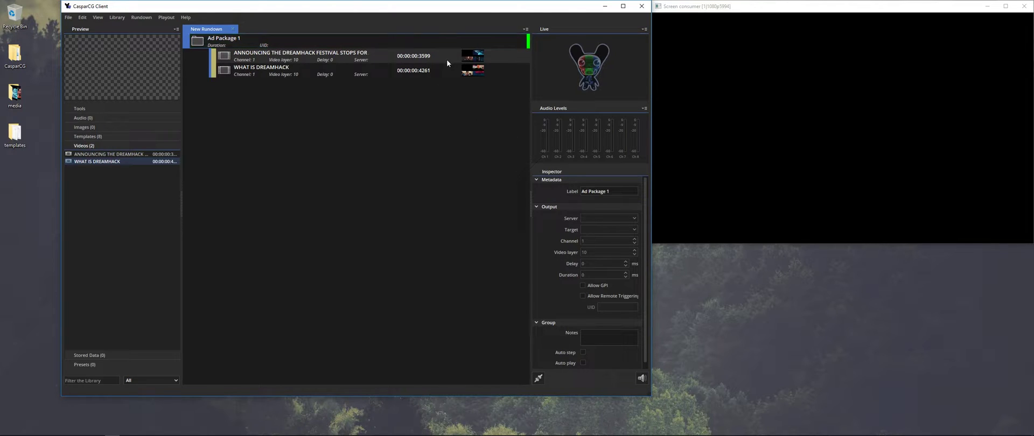
{"action": "left_click", "coordinate": [467, 46]}
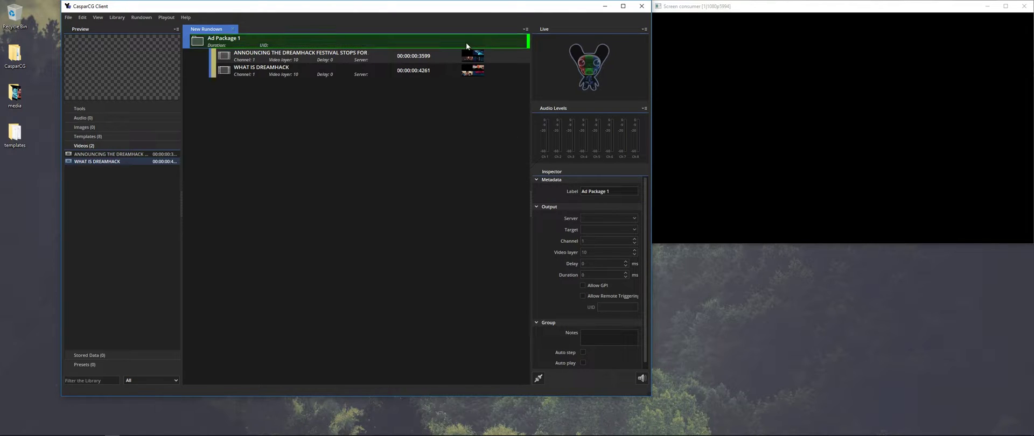
{"action": "left_click", "coordinate": [583, 358]}
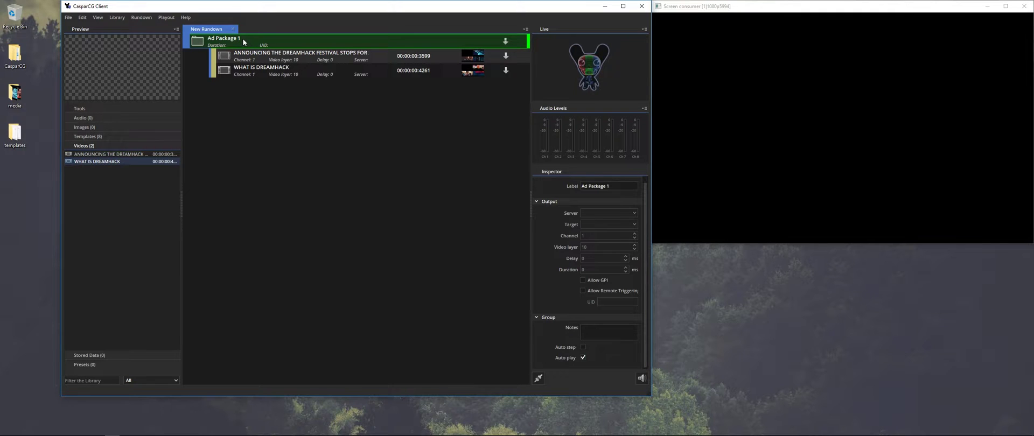
{"action": "key", "text": "F2"}
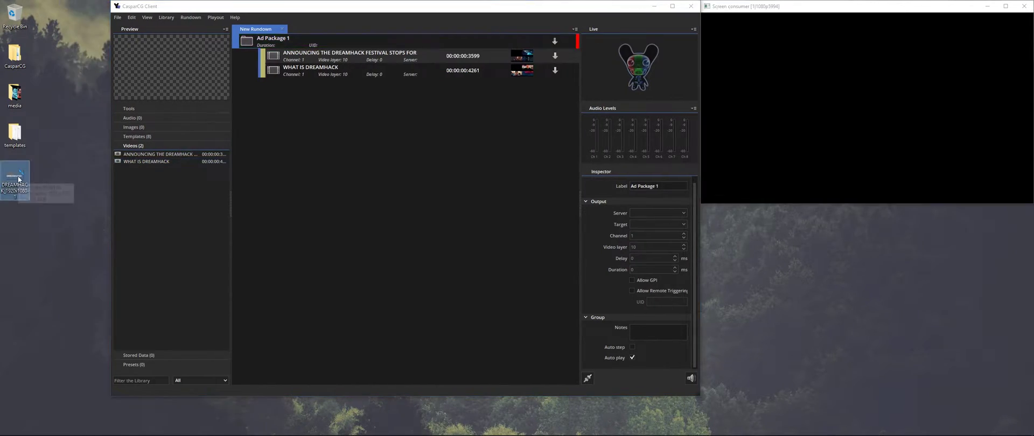
Move the DREAMHACK logo into the media folder, refresh the library, and add DREAMHACK_1920X1080-1 to the rundown.
{"action": "left_click_drag", "start_coordinate": [34, 94], "coordinate": [20, 94]}
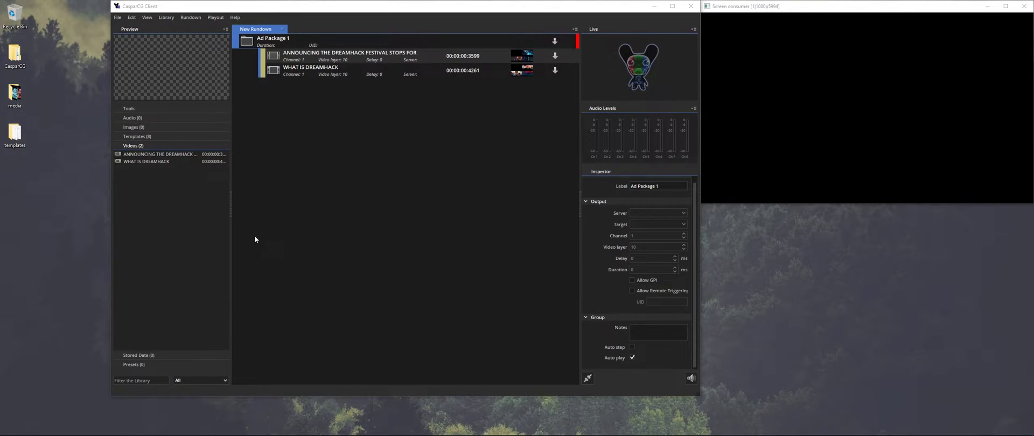
{"action": "left_click", "coordinate": [137, 127]}
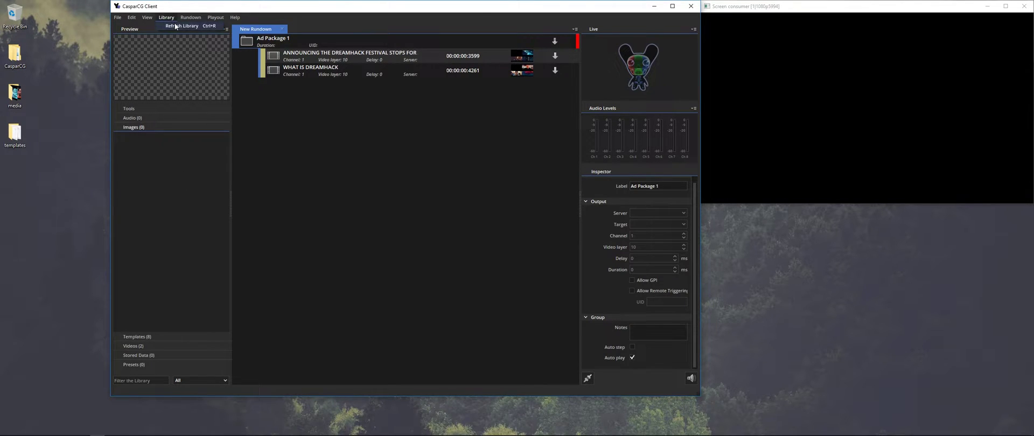
{"action": "left_click", "coordinate": [175, 25]}
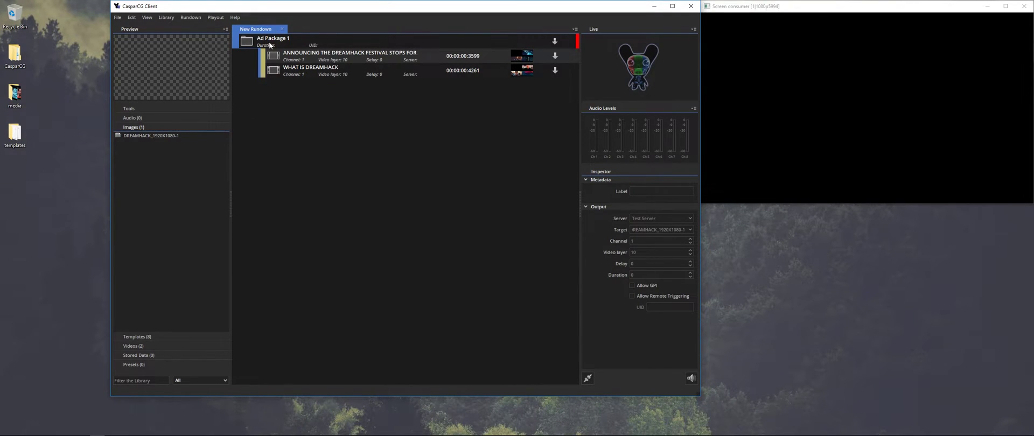
{"action": "left_click", "coordinate": [163, 135]}
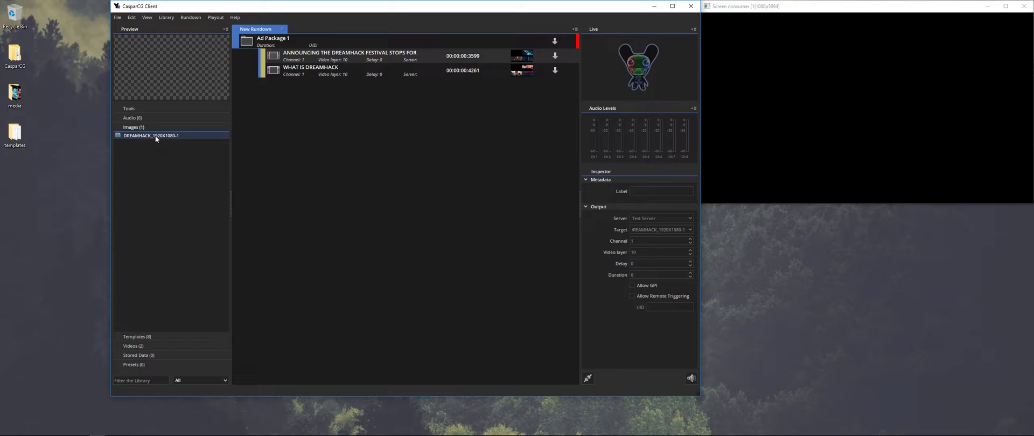
{"action": "left_click", "coordinate": [264, 40]}
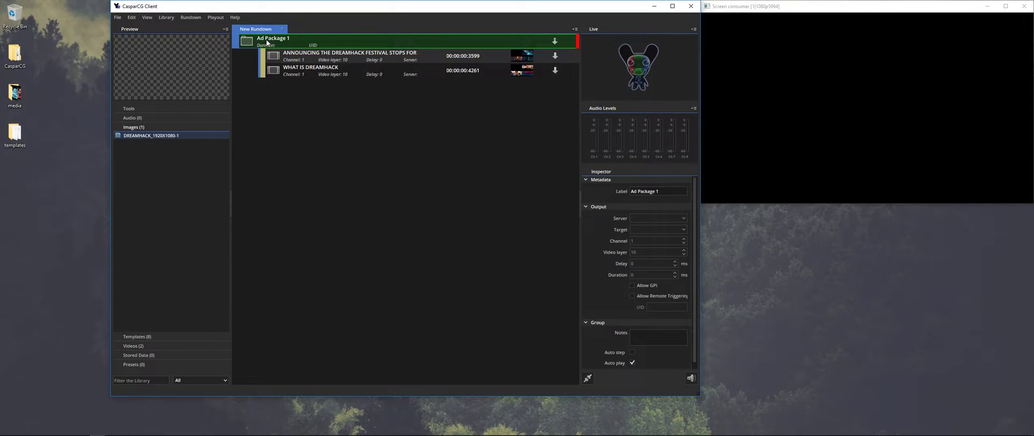
{"action": "left_click_drag", "start_coordinate": [298, 118], "coordinate": [340, 86]}
Put the DREAMHACK_1920X1080-1 item on video layer 11 and play it.
{"action": "left_click", "coordinate": [267, 38]}
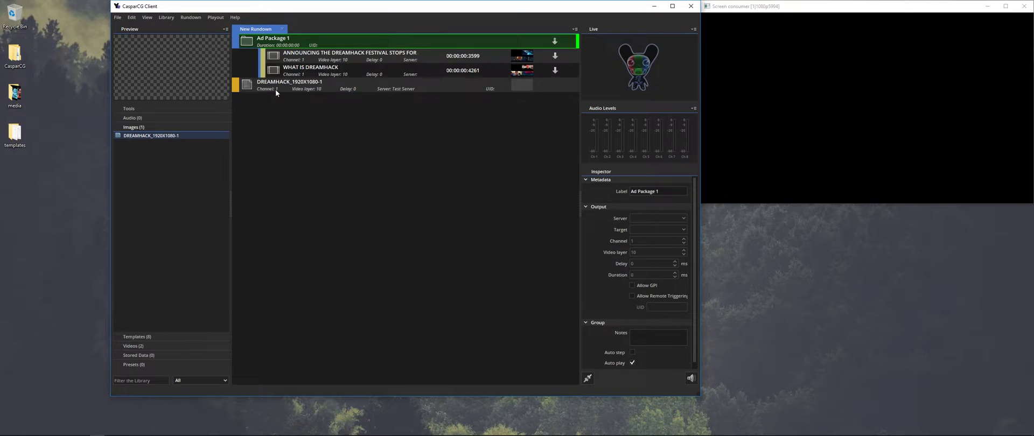
{"action": "left_click", "coordinate": [276, 90]}
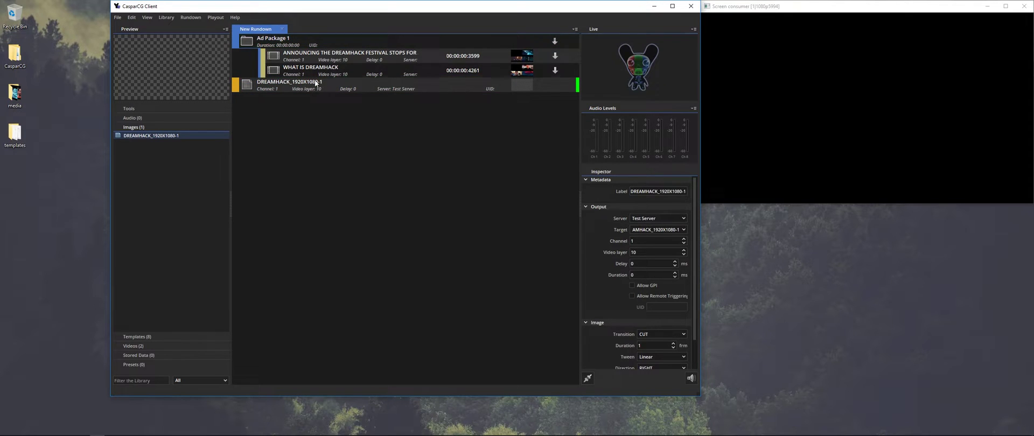
{"action": "left_click", "coordinate": [684, 250]}
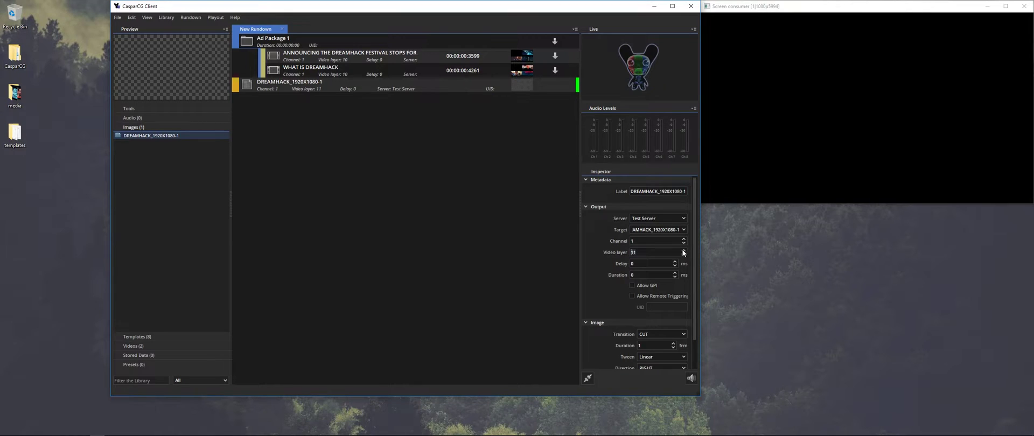
{"action": "left_click", "coordinate": [346, 84]}
{"action": "key", "text": "F2"}
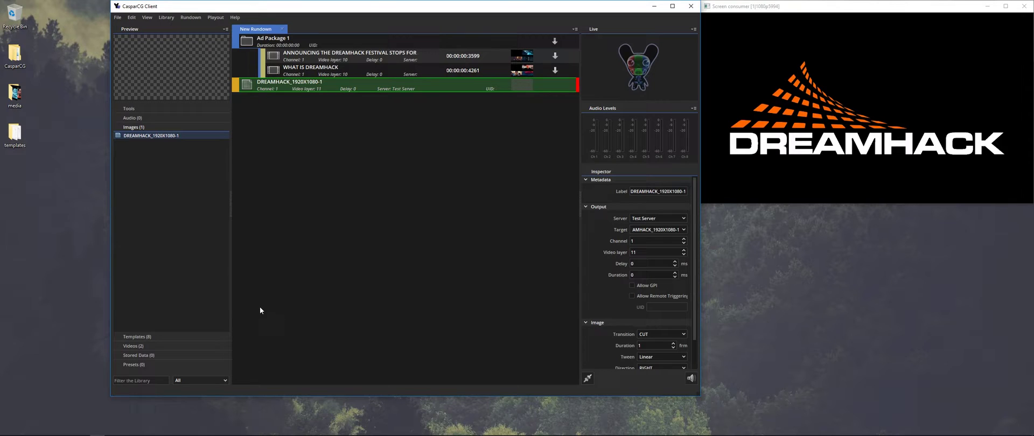
Add a Mixer Transform item to the rundown targeting Test Server.
{"action": "left_click", "coordinate": [131, 109]}
{"action": "scroll", "coordinate": [185, 192], "scroll_direction": "up", "scroll_amount": 4}
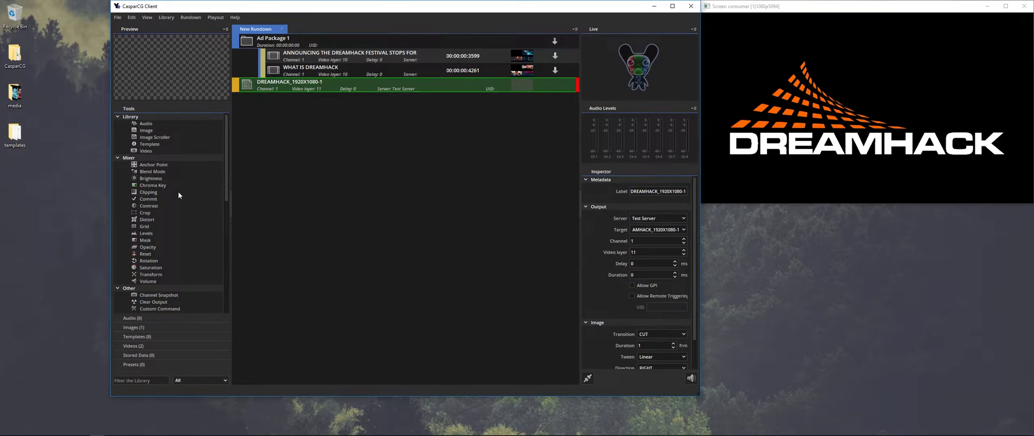
{"action": "left_click_drag", "start_coordinate": [154, 278], "coordinate": [339, 108]}
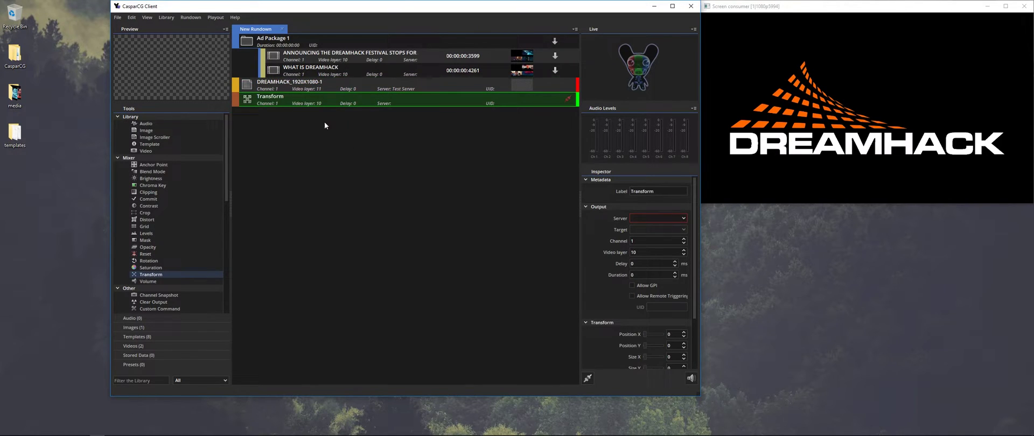
{"action": "left_click", "coordinate": [668, 227]}
Set the transform to Size X 192, Size Y 108 and Position X 1709.
{"action": "left_click_drag", "start_coordinate": [697, 271], "coordinate": [654, 293]}
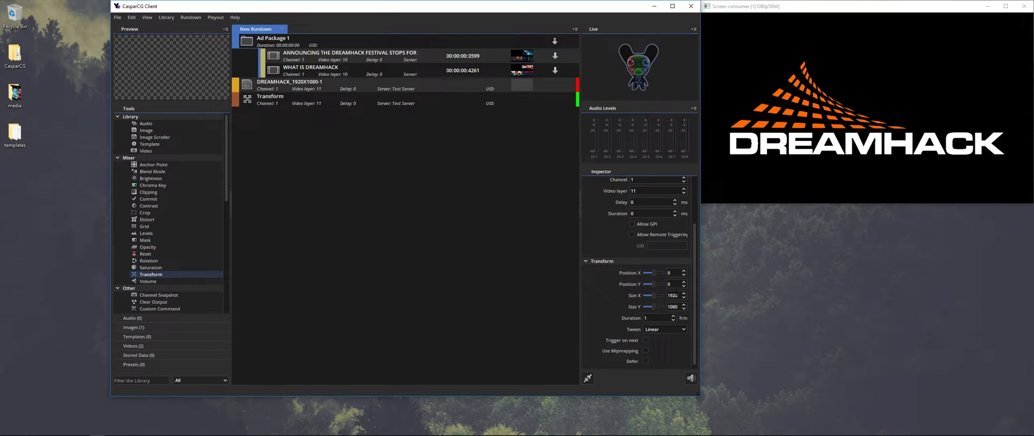
{"action": "key", "text": "BackSpace"}
{"action": "key", "text": "BackSpace"}
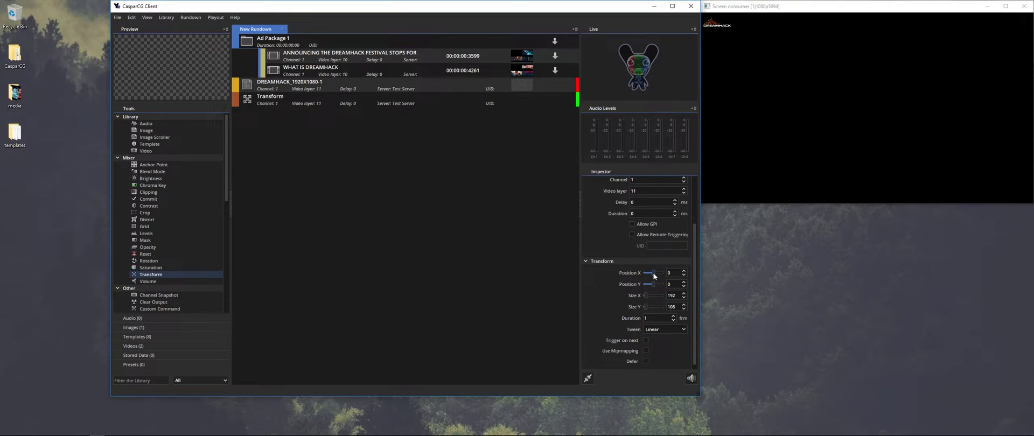
{"action": "left_click_drag", "start_coordinate": [654, 271], "coordinate": [662, 270]}
{"action": "left_click", "coordinate": [684, 271]}
{"action": "left_click", "coordinate": [684, 272]}
{"action": "left_click", "coordinate": [684, 271]}
{"action": "left_click", "coordinate": [684, 272]}
{"action": "left_click", "coordinate": [684, 272]}
{"action": "left_click", "coordinate": [685, 272]}
{"action": "left_click", "coordinate": [684, 272]}
{"action": "left_click", "coordinate": [683, 272]}
{"action": "left_click", "coordinate": [683, 272]}
{"action": "left_click", "coordinate": [683, 272]}
{"action": "left_click", "coordinate": [684, 272]}
{"action": "left_click", "coordinate": [684, 272]}
{"action": "left_click", "coordinate": [684, 272]}
{"action": "left_click", "coordinate": [684, 272]}
{"action": "left_click", "coordinate": [684, 272]}
{"action": "left_click", "coordinate": [684, 272]}
{"action": "left_click", "coordinate": [684, 272]}
{"action": "left_click", "coordinate": [684, 272]}
{"action": "left_click", "coordinate": [684, 272]}
{"action": "left_click", "coordinate": [333, 115]}
Play and stop the Ad Package 1 group, then stop the DREAMHACK logo item.
{"action": "left_click", "coordinate": [267, 45]}
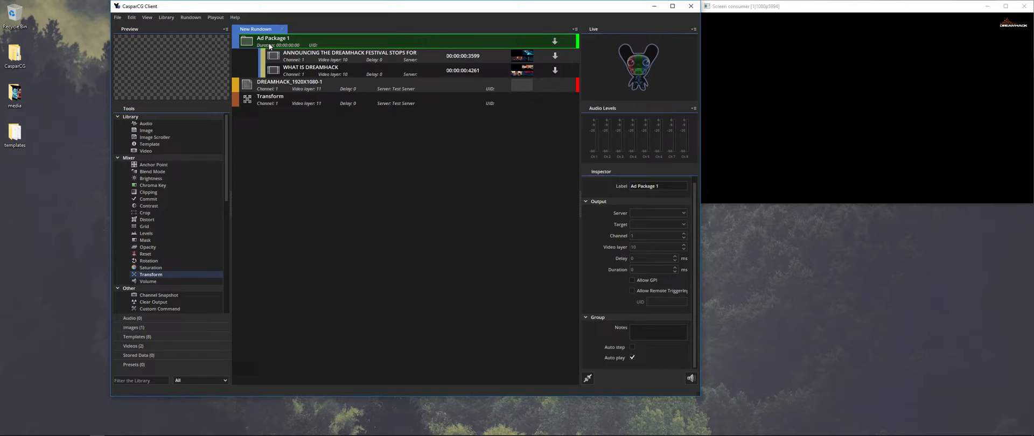
{"action": "key", "text": "F2"}
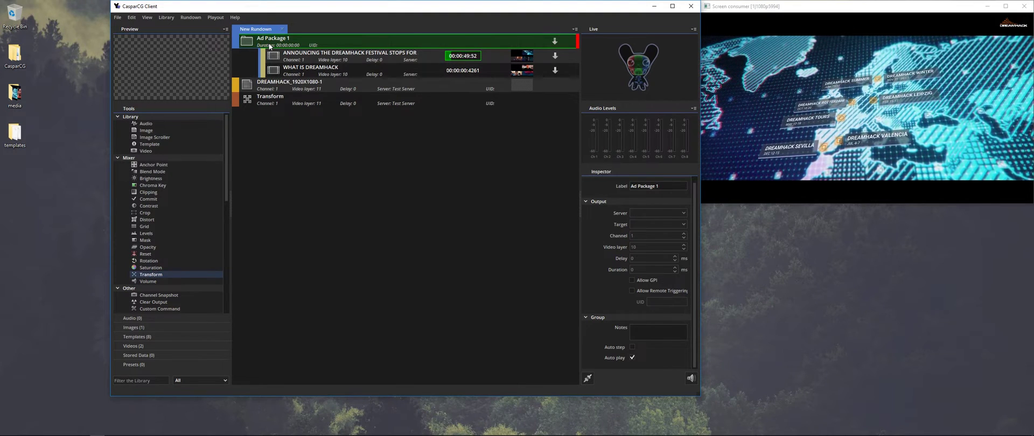
{"action": "key", "text": "F1"}
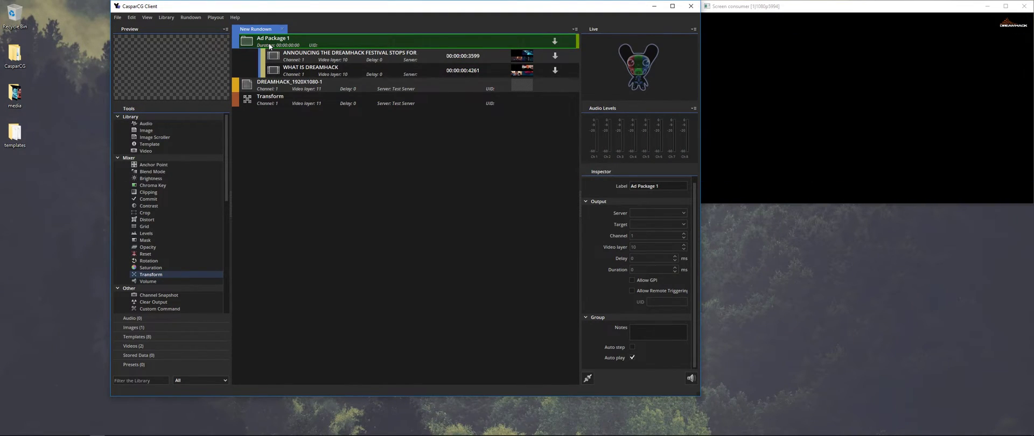
{"action": "left_click", "coordinate": [266, 85]}
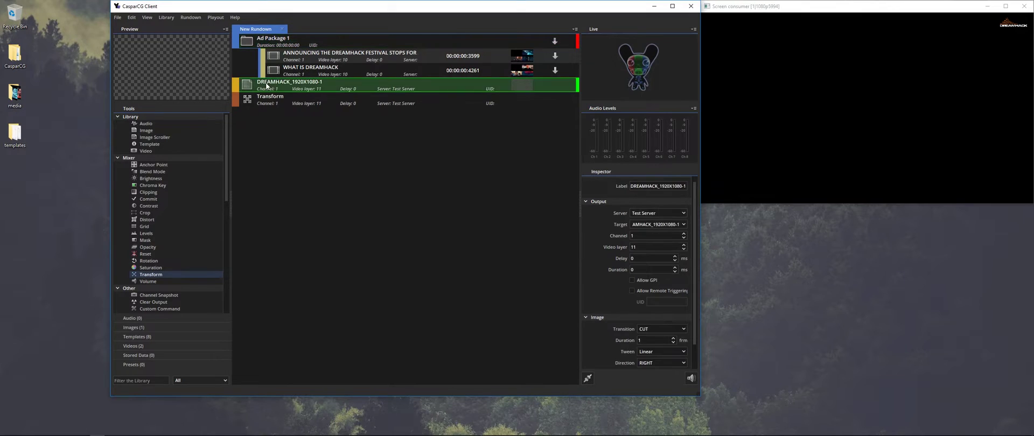
{"action": "key", "text": "F1"}
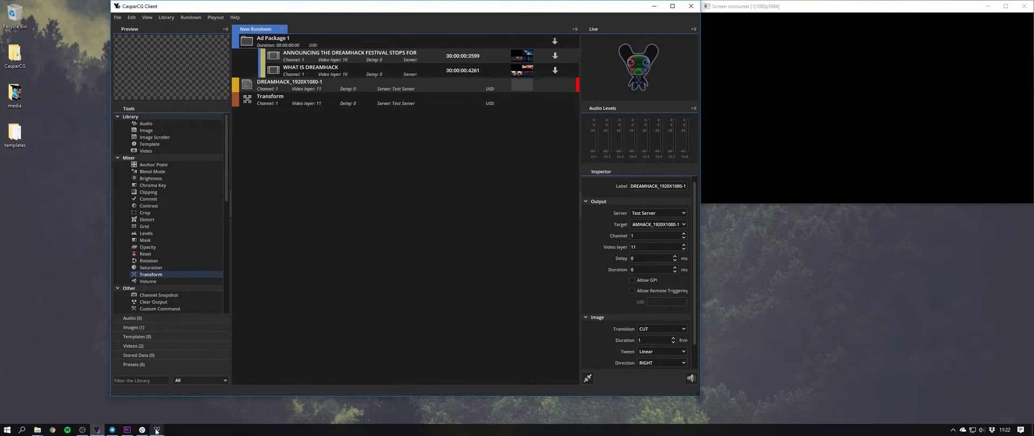
Quit the server from its console with q, then close the console window.
{"action": "left_click", "coordinate": [166, 377]}
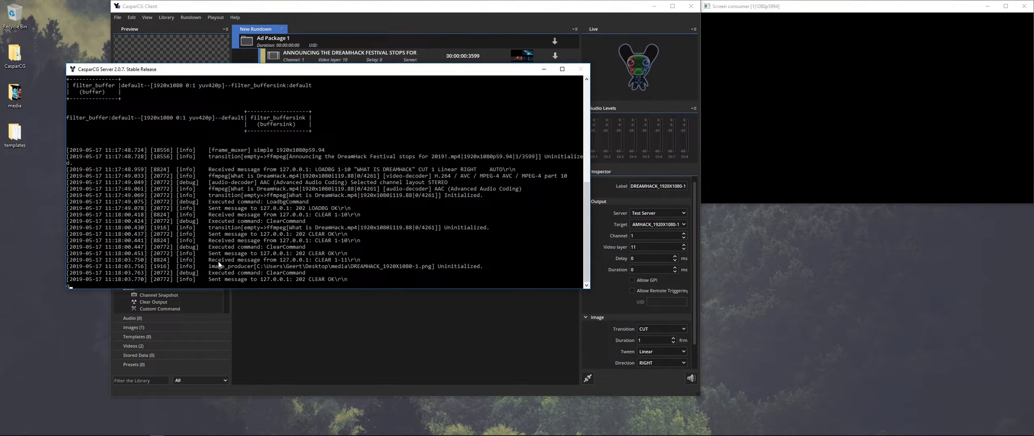
{"action": "type", "text": "q"}
{"action": "key", "text": "Return"}
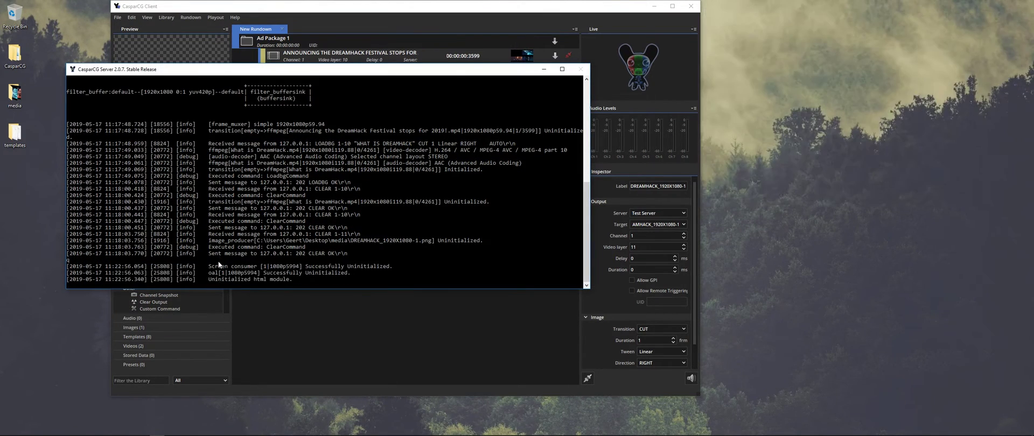
{"action": "key", "text": "Return"}
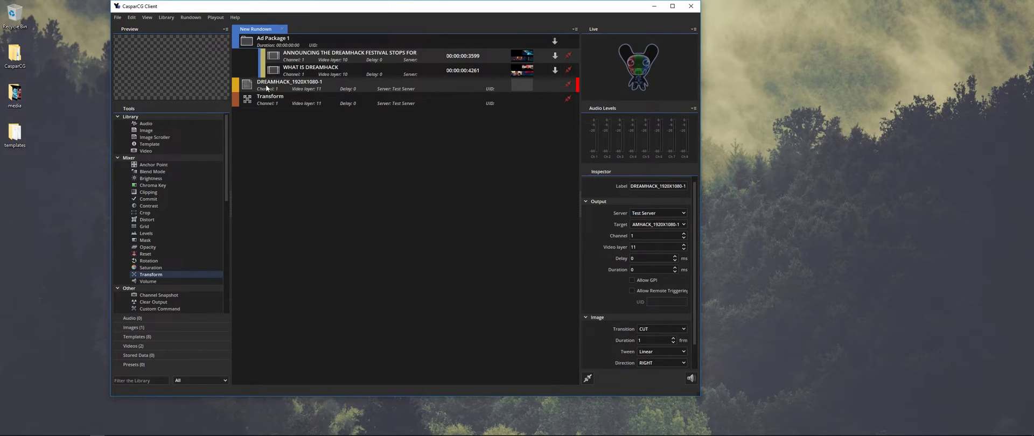
Copy casparcg.config from CasparCG Server - VT\Server.
{"action": "left_click", "coordinate": [15, 57]}
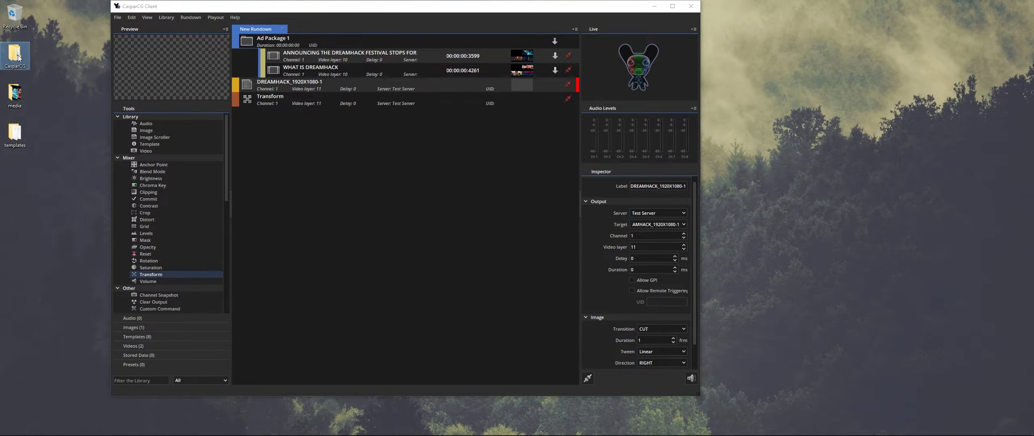
{"action": "double_click", "coordinate": [15, 56]}
{"action": "double_click", "coordinate": [208, 119]}
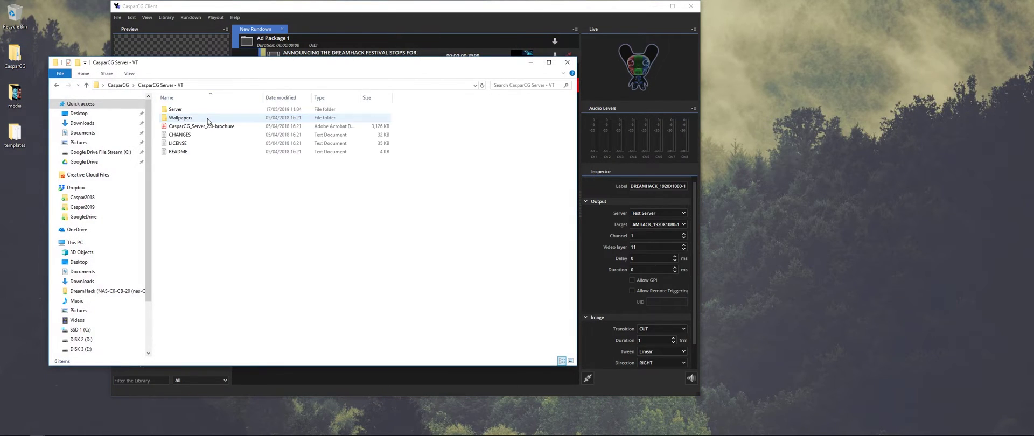
{"action": "double_click", "coordinate": [199, 110]}
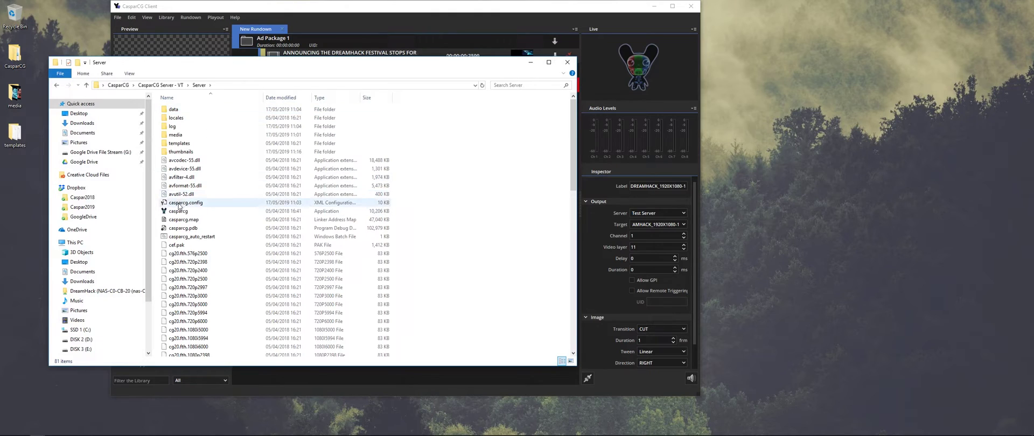
{"action": "left_click", "coordinate": [180, 203]}
{"action": "right_click", "coordinate": [179, 204]}
{"action": "left_click", "coordinate": [196, 349]}
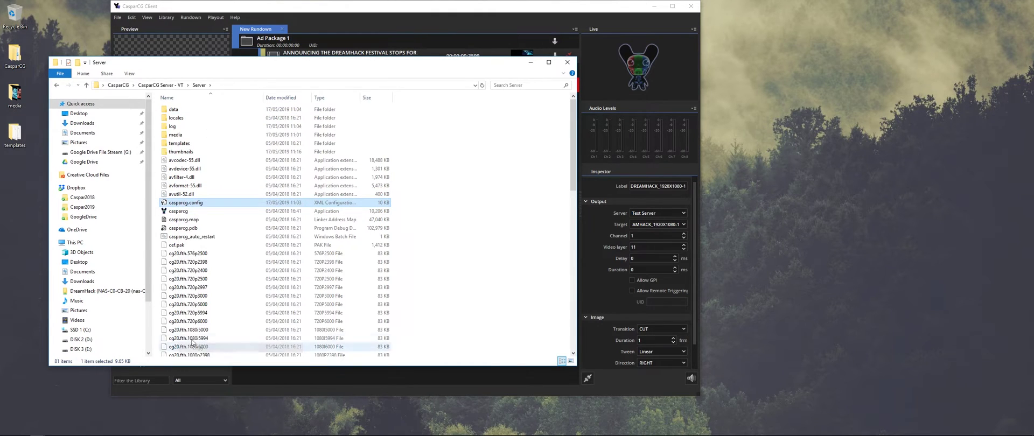
Paste casparcg.config into CasparCG Server GFX\server, replacing the existing file.
{"action": "left_click", "coordinate": [160, 85]}
{"action": "left_click", "coordinate": [119, 86]}
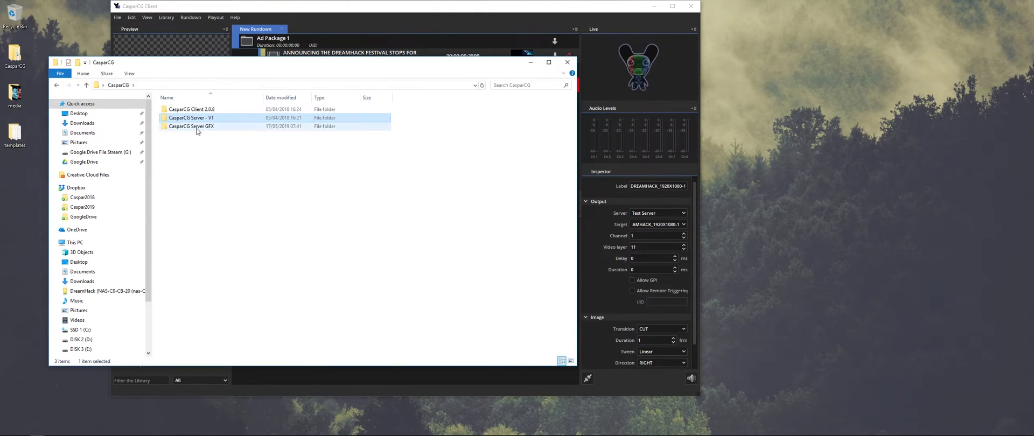
{"action": "double_click", "coordinate": [196, 127]}
{"action": "left_click", "coordinate": [179, 119]}
{"action": "double_click", "coordinate": [179, 119]}
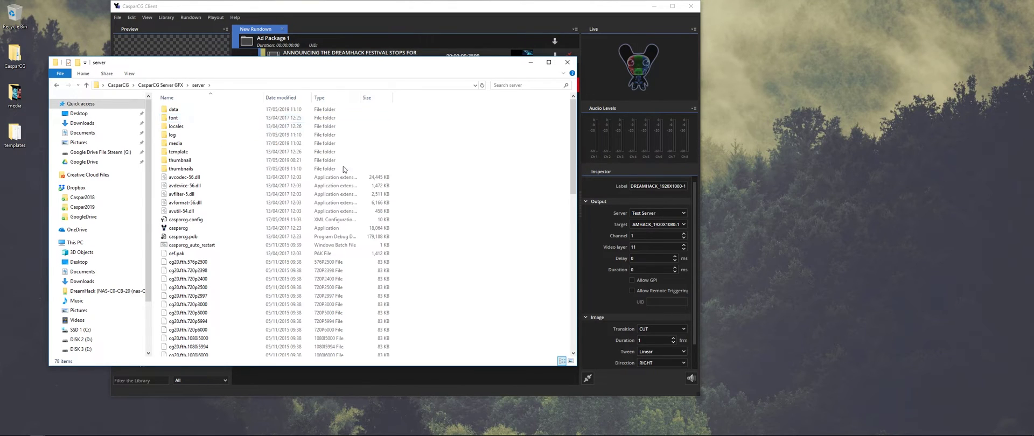
{"action": "right_click", "coordinate": [473, 203]}
{"action": "left_click", "coordinate": [492, 259]}
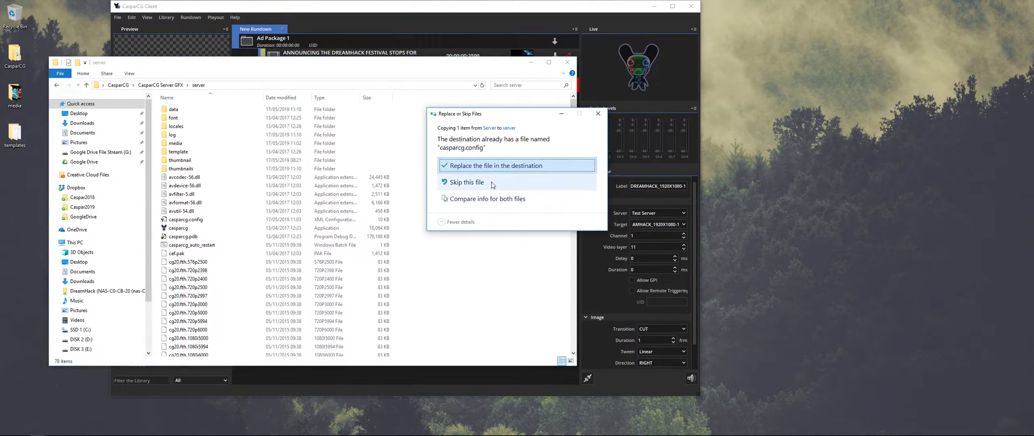
{"action": "left_click", "coordinate": [491, 166]}
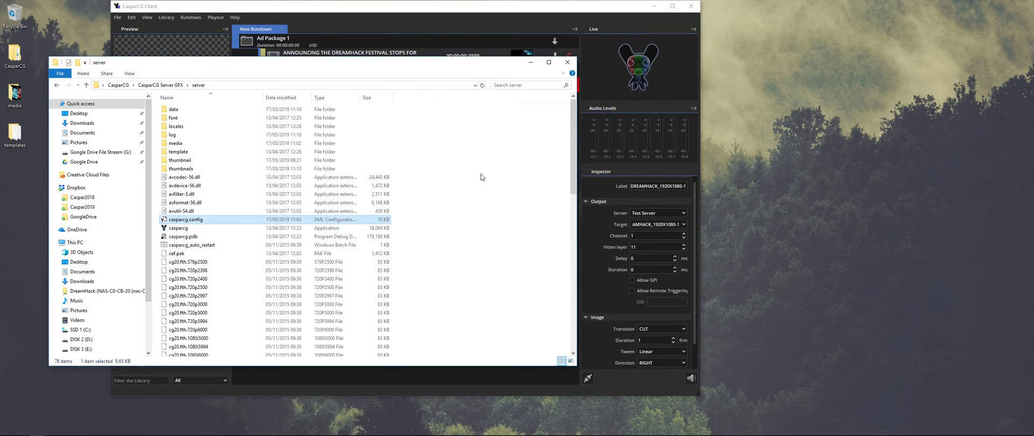
Launch casparcg.exe from the GFX server folder.
{"action": "scroll", "coordinate": [432, 191], "scroll_direction": "down", "scroll_amount": 10}
{"action": "scroll", "coordinate": [435, 186], "scroll_direction": "up", "scroll_amount": 3}
{"action": "scroll", "coordinate": [434, 186], "scroll_direction": "up", "scroll_amount": 10}
{"action": "double_click", "coordinate": [188, 230]}
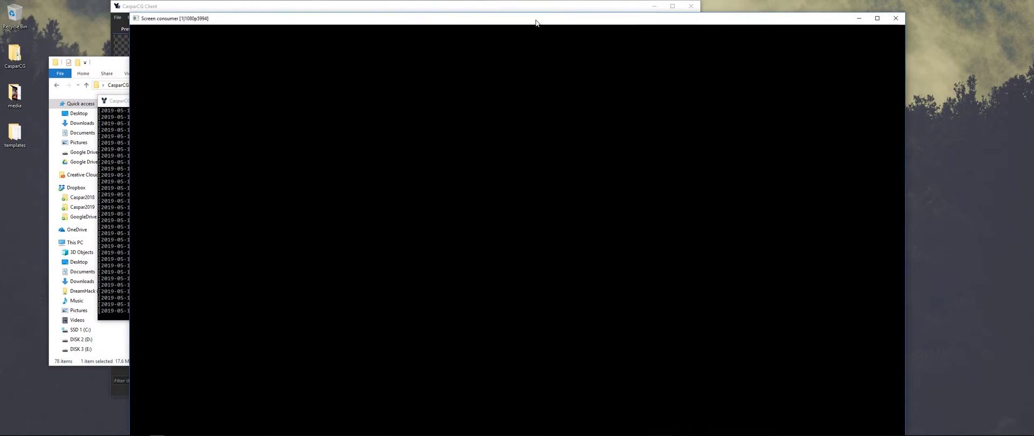
Close File Explorer, shrink the output window into the top-right corner, and minimize the server console.
{"action": "left_click", "coordinate": [94, 61]}
{"action": "left_click", "coordinate": [566, 62]}
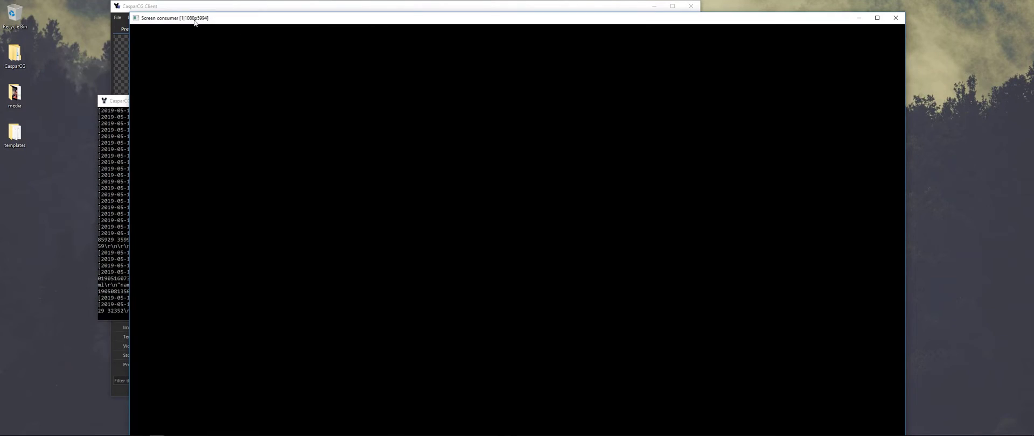
{"action": "left_click_drag", "start_coordinate": [194, 21], "coordinate": [323, 10]}
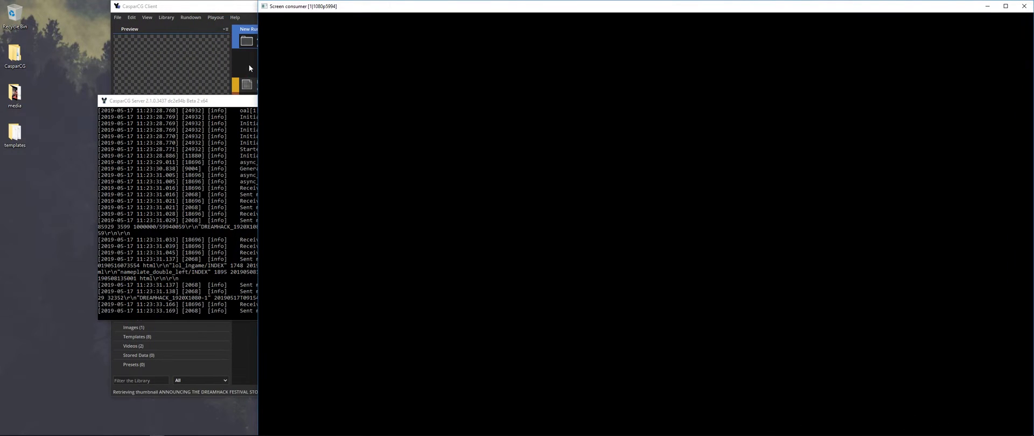
{"action": "left_click_drag", "start_coordinate": [256, 64], "coordinate": [696, 64]}
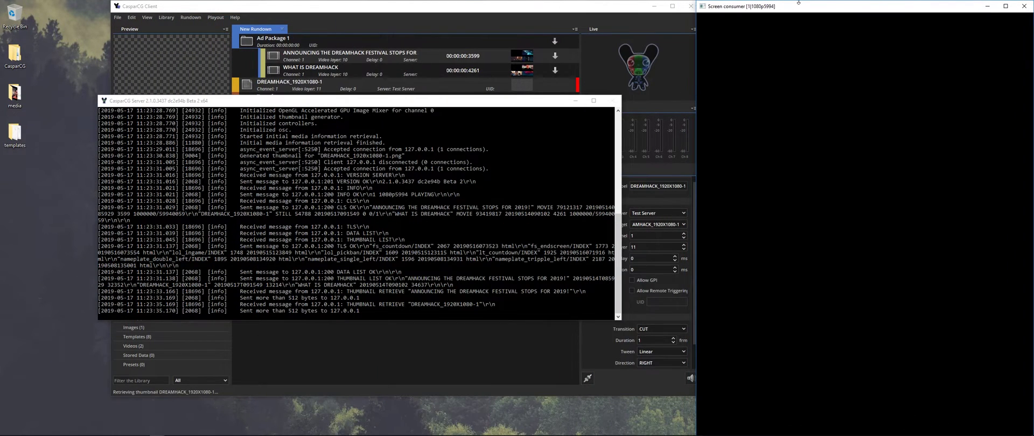
{"action": "left_click_drag", "start_coordinate": [796, 1], "coordinate": [821, 7]}
{"action": "left_click_drag", "start_coordinate": [696, 50], "coordinate": [702, 52]}
{"action": "left_click_drag", "start_coordinate": [803, 11], "coordinate": [803, 9]}
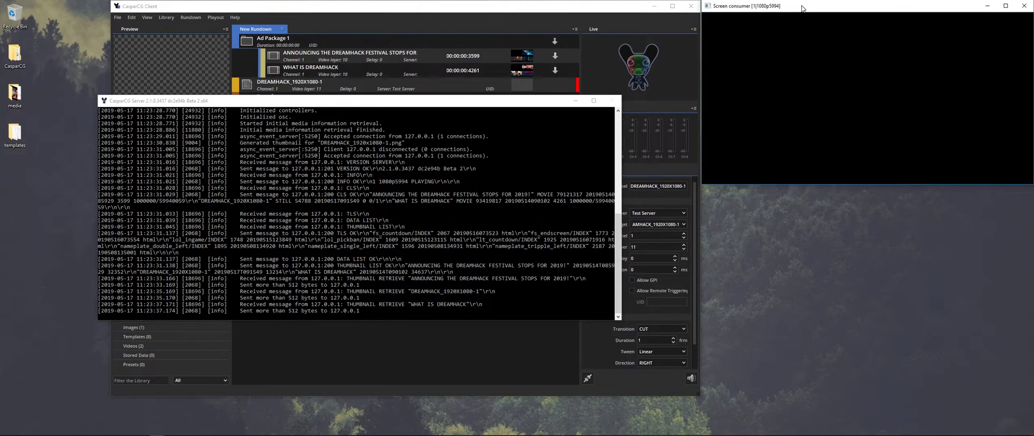
{"action": "left_click", "coordinate": [575, 100]}
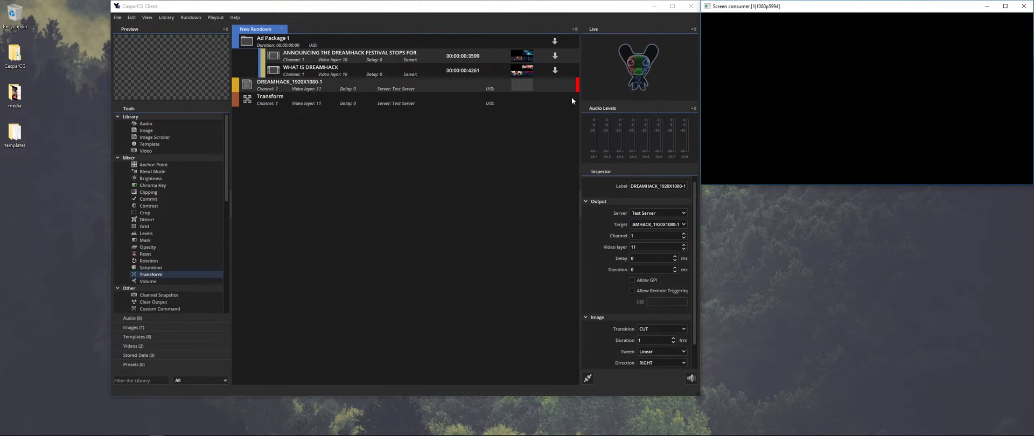
Add nameplate_single_left/INDEX to the end of the rundown on layer 20, test-play it, and scroll to Template.
{"action": "left_click", "coordinate": [402, 242]}
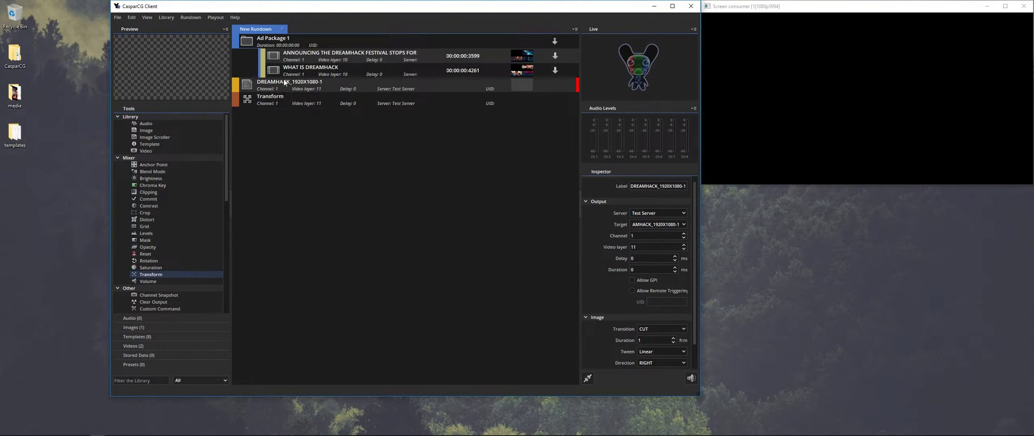
{"action": "mouse_move", "coordinate": [226, 185]}
{"action": "left_mouse_down"}
{"action": "mouse_move", "coordinate": [228, 221]}
{"action": "mouse_move", "coordinate": [228, 184]}
{"action": "left_mouse_up"}
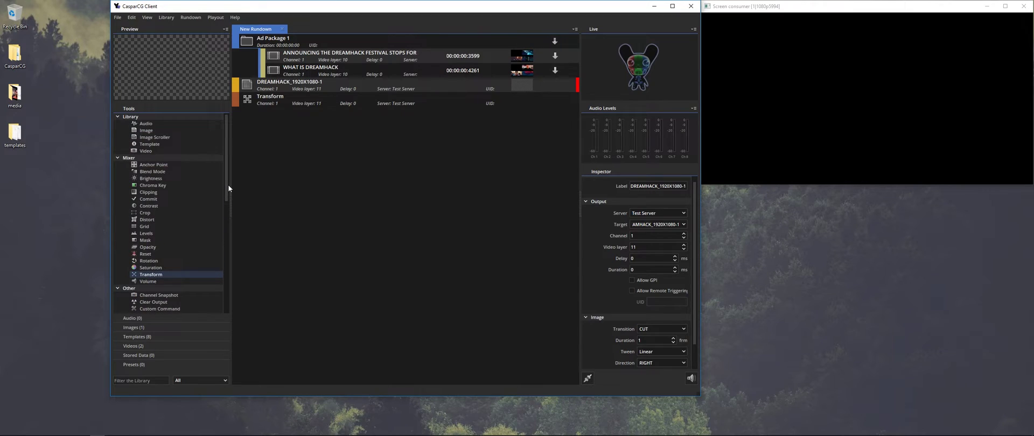
{"action": "left_click", "coordinate": [137, 336]}
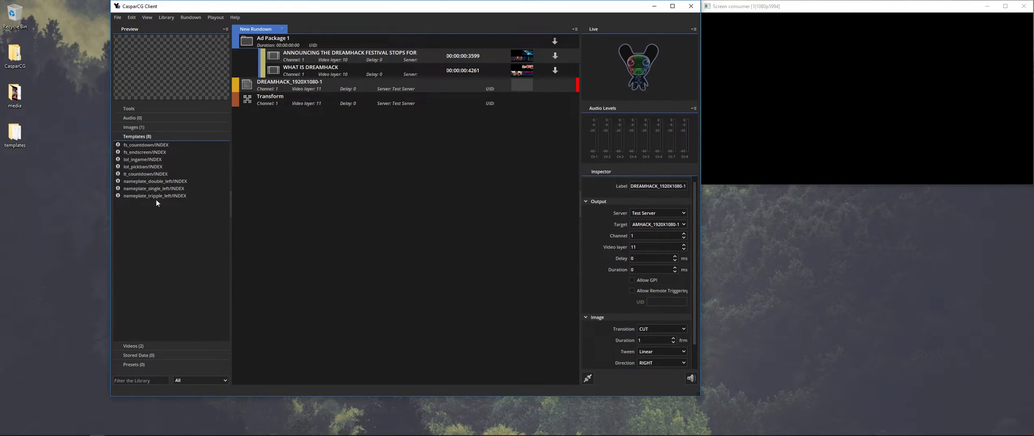
{"action": "left_click", "coordinate": [156, 190]}
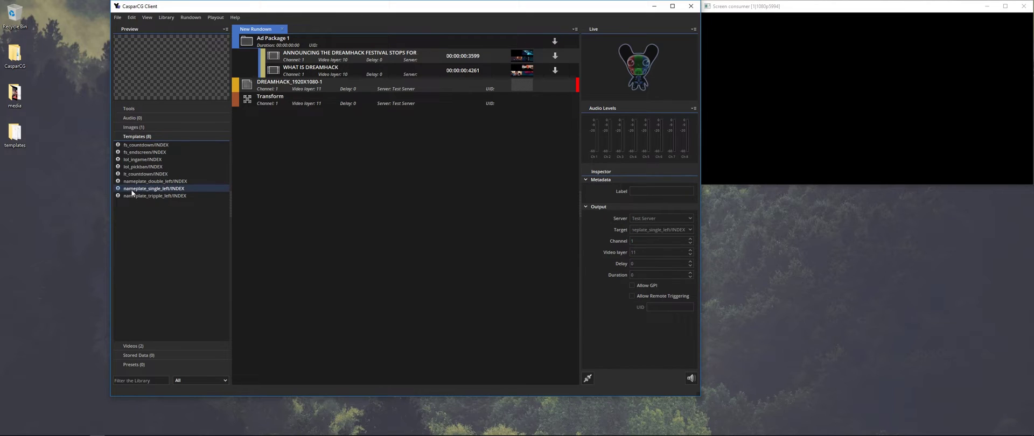
{"action": "left_click_drag", "start_coordinate": [354, 118], "coordinate": [353, 119]}
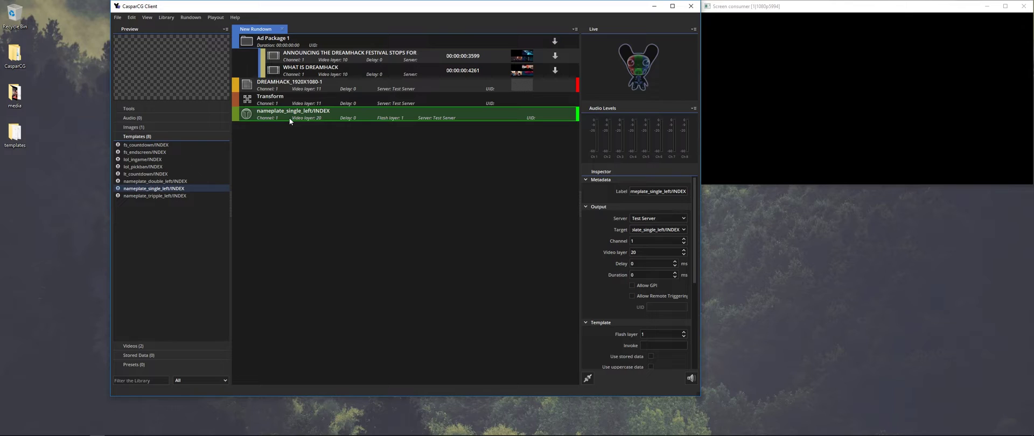
{"action": "key", "text": "F2"}
{"action": "scroll", "coordinate": [696, 217], "scroll_direction": "down", "scroll_amount": 1}
{"action": "scroll", "coordinate": [697, 232], "scroll_direction": "down", "scroll_amount": 5}
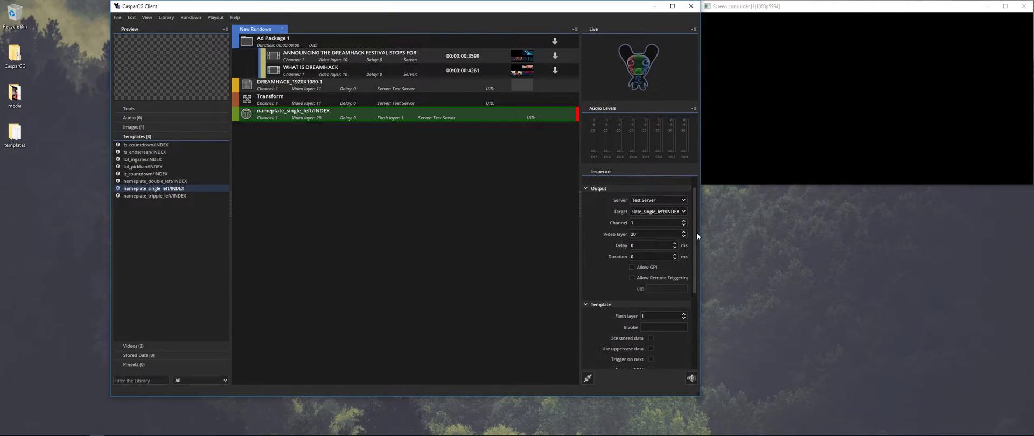
{"action": "scroll", "coordinate": [698, 267], "scroll_direction": "down", "scroll_amount": 4}
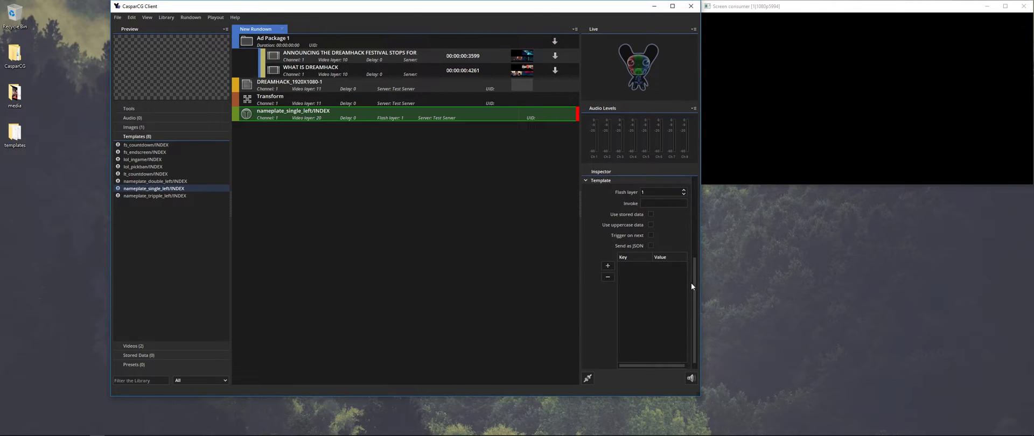
Add a 'name' template data entry holding the presenter's name.
{"action": "left_click", "coordinate": [607, 266]}
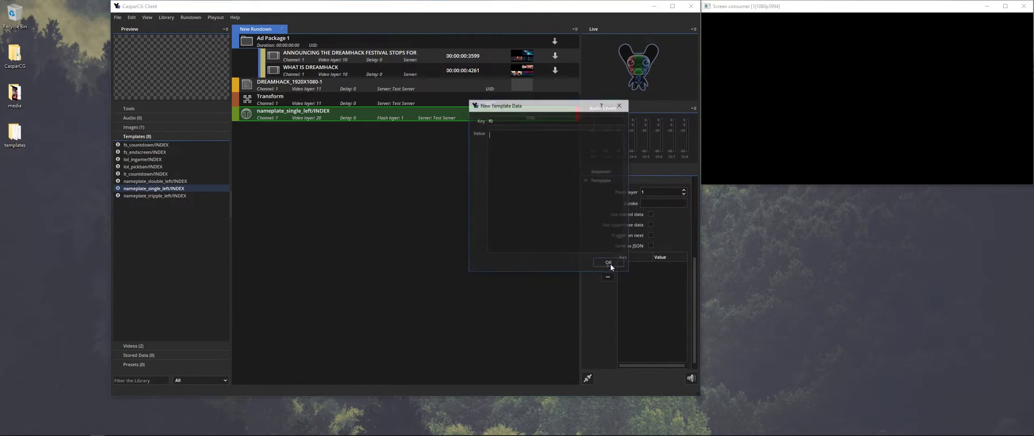
{"action": "type", "text": "f0"}
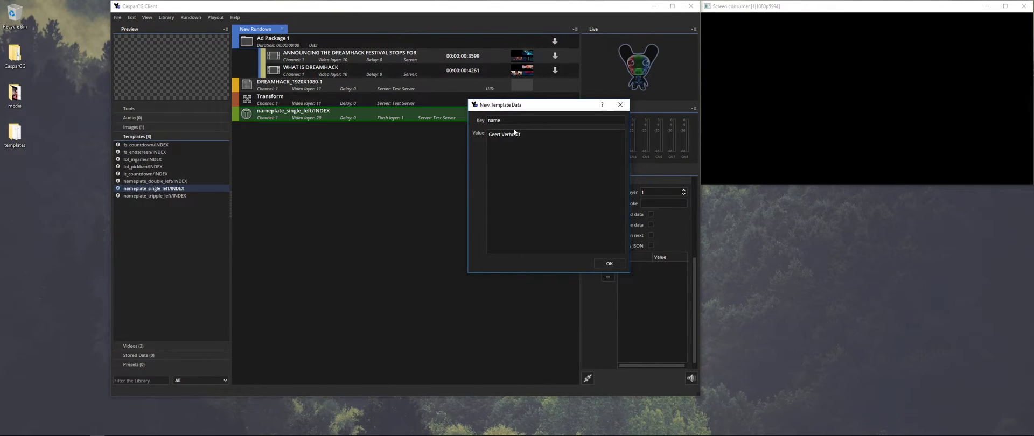
{"action": "left_click", "coordinate": [609, 263]}
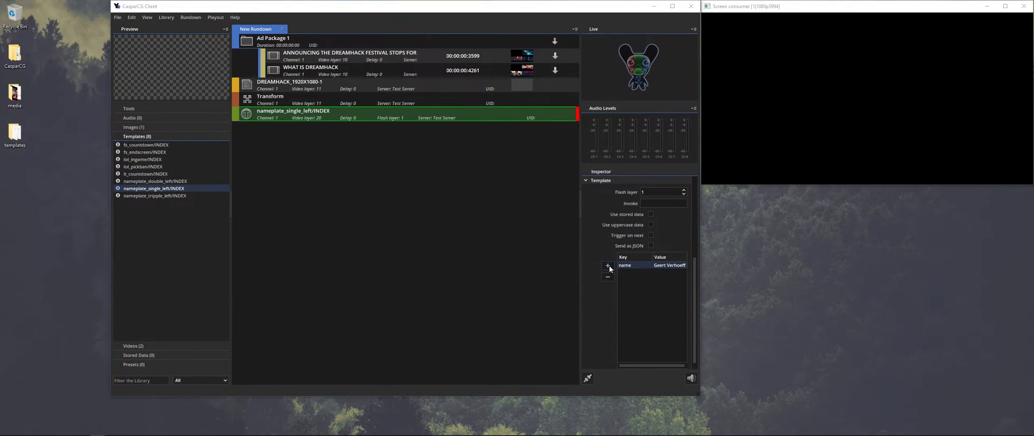
Start a 'twitter' template data entry and type the presenter's handle.
{"action": "left_click", "coordinate": [608, 266]}
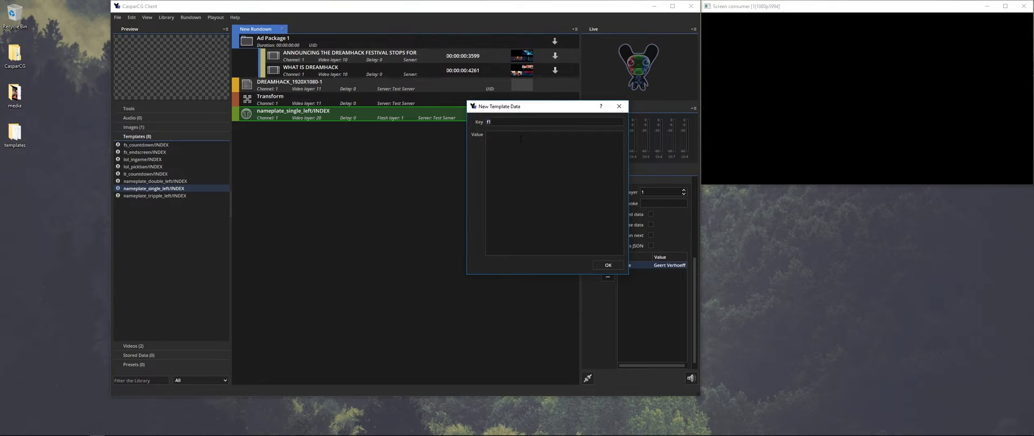
{"action": "type", "text": "twitter"}
{"action": "left_click", "coordinate": [521, 138]}
{"action": "type", "text": "@gjverhoef"}
Confirm the twitter entry, play the nameplate on air, and fix the handle's spelling.
{"action": "left_click", "coordinate": [609, 266]}
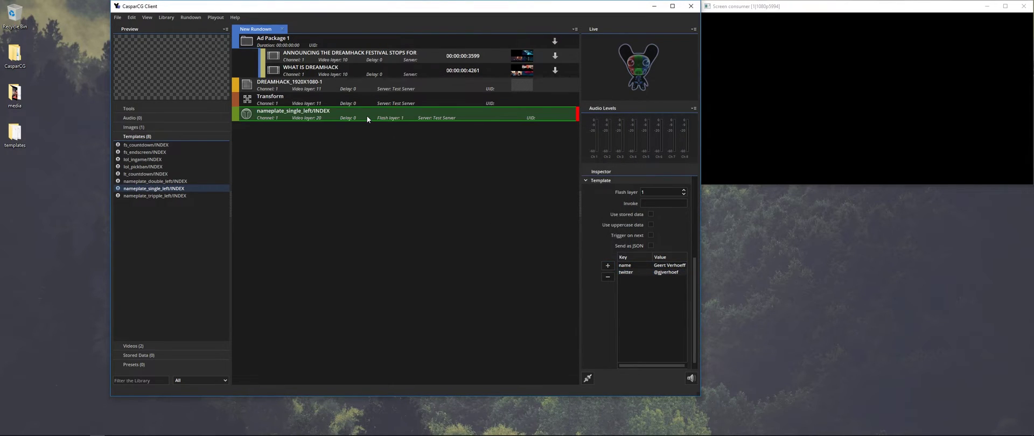
{"action": "key", "text": "F2"}
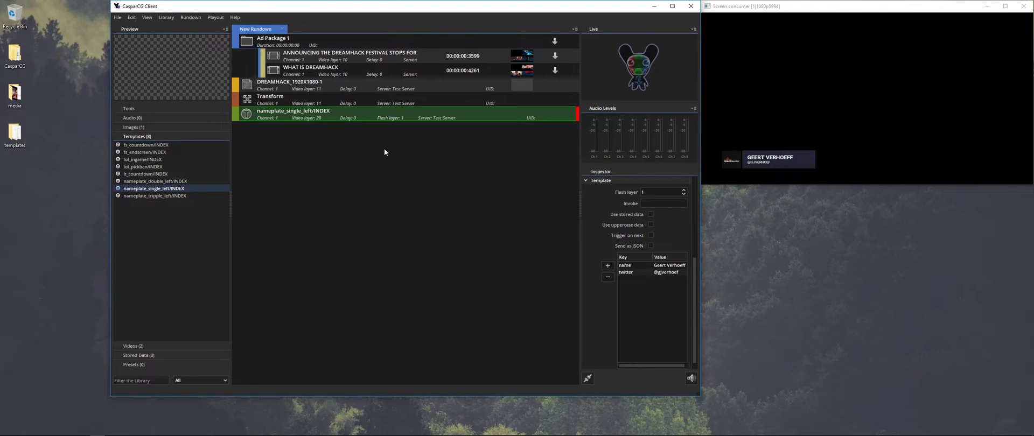
{"action": "double_click", "coordinate": [642, 271]}
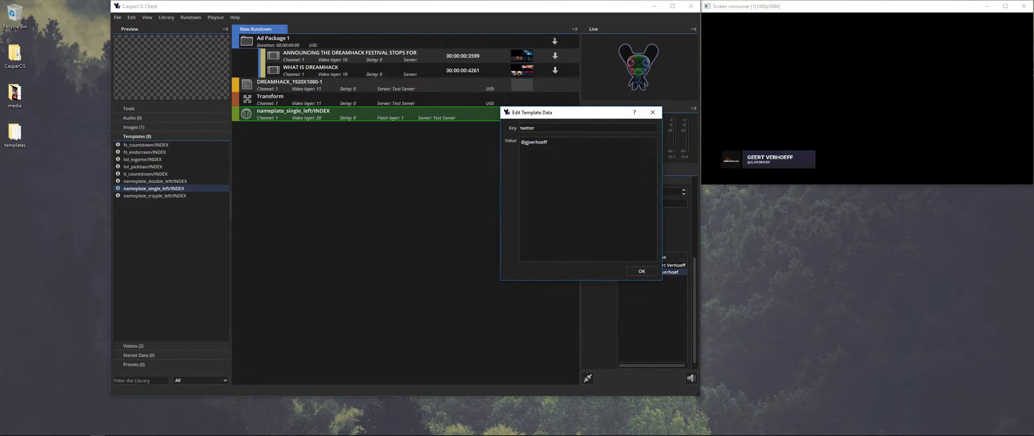
{"action": "left_click", "coordinate": [642, 271]}
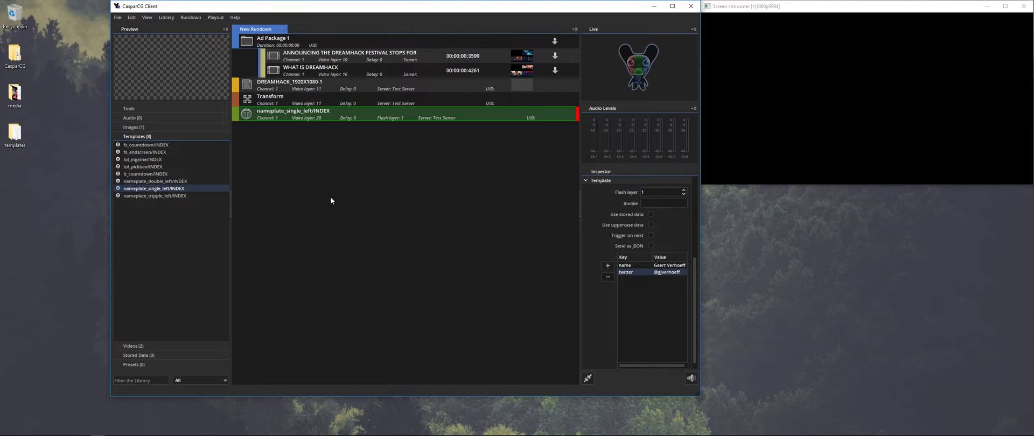
Add lt_countdown/INDEX to the end of the rundown and test-play then stop it.
{"action": "left_click", "coordinate": [209, 176]}
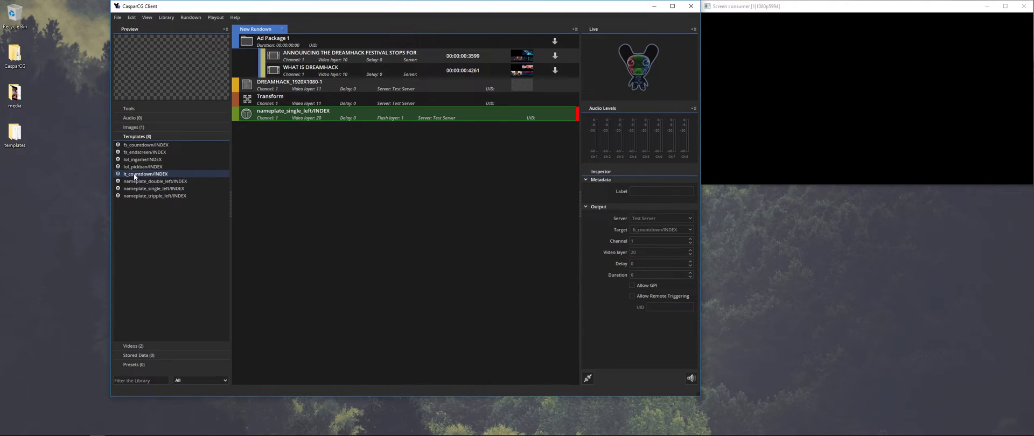
{"action": "left_click_drag", "start_coordinate": [331, 136], "coordinate": [331, 136]}
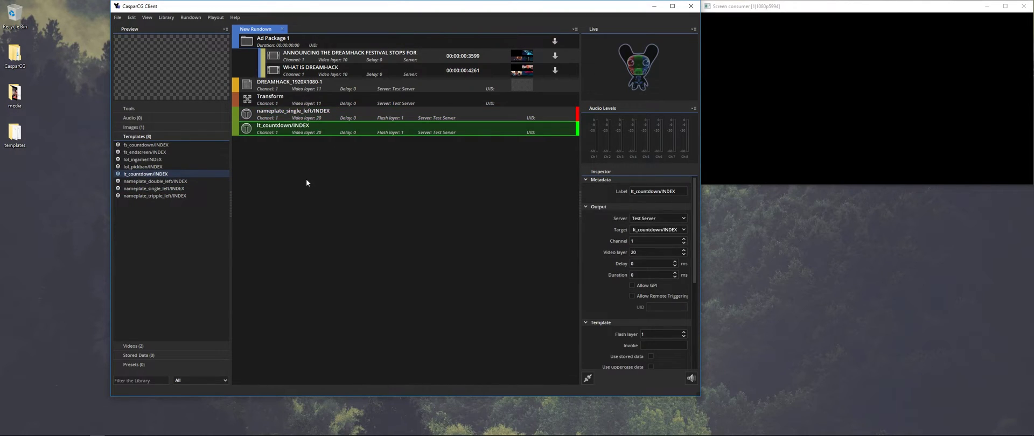
{"action": "key", "text": "F2"}
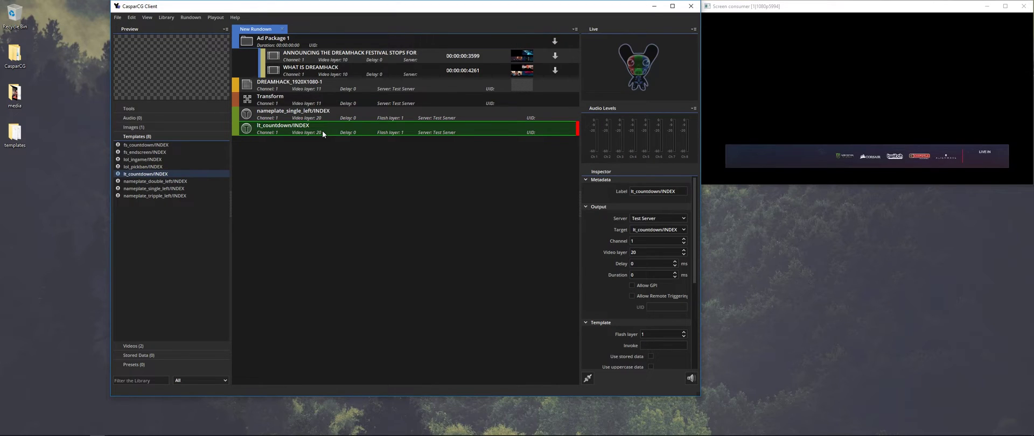
{"action": "key", "text": "F1"}
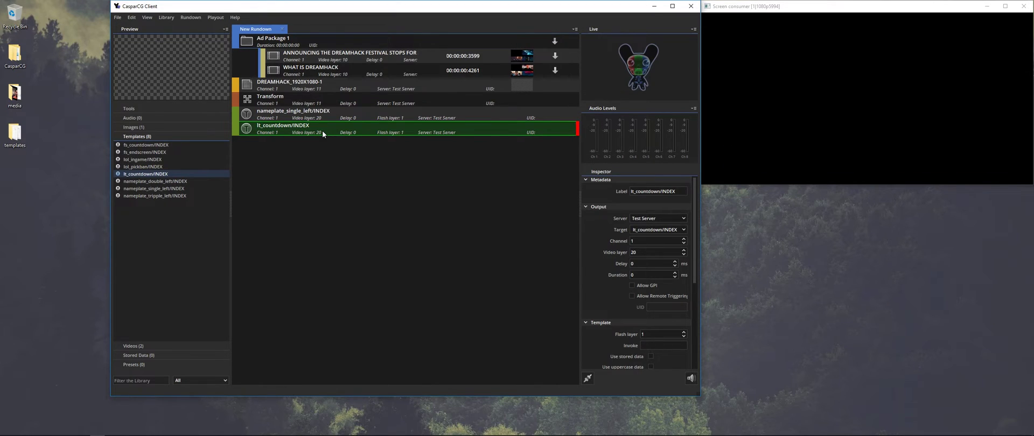
Give the countdown template line-1, line-2 and countdown 20 data entries.
{"action": "left_click_drag", "start_coordinate": [693, 202], "coordinate": [692, 274]}
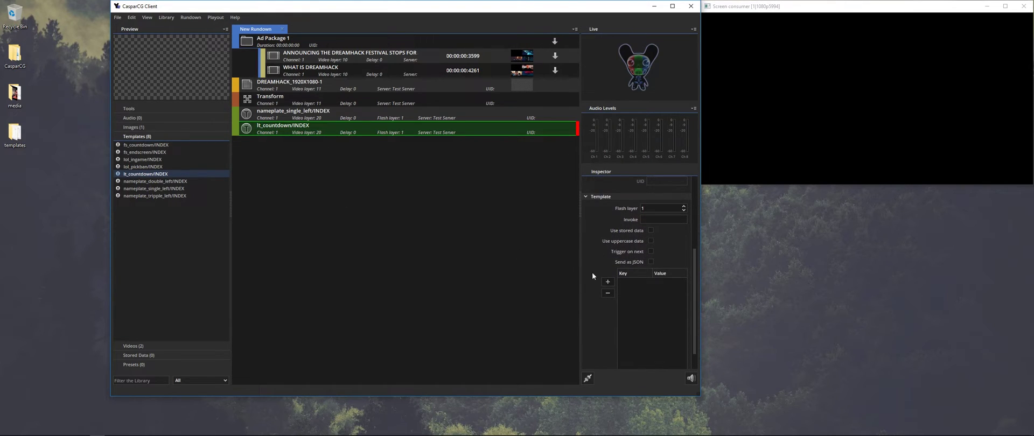
{"action": "left_click", "coordinate": [611, 280]}
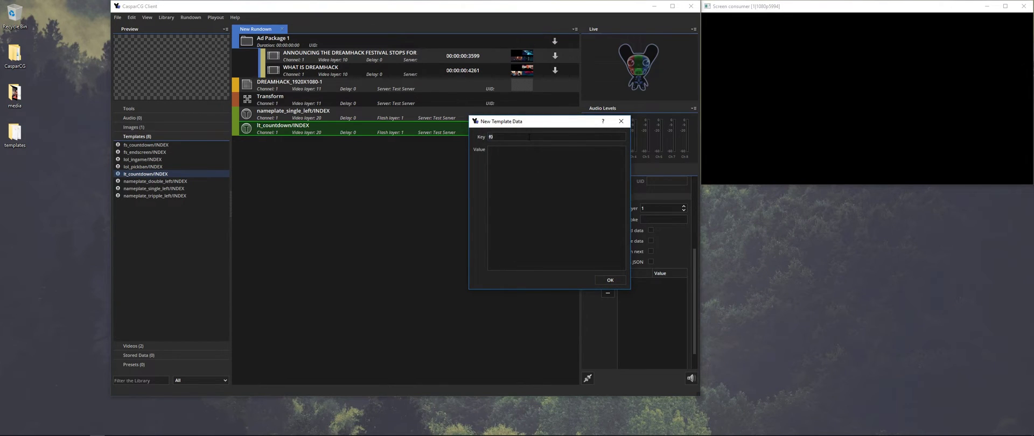
{"action": "type", "text": "line"}
{"action": "type", "text": "come to dreamhack"}
{"action": "left_click", "coordinate": [622, 281]}
{"action": "left_click", "coordinate": [608, 284]}
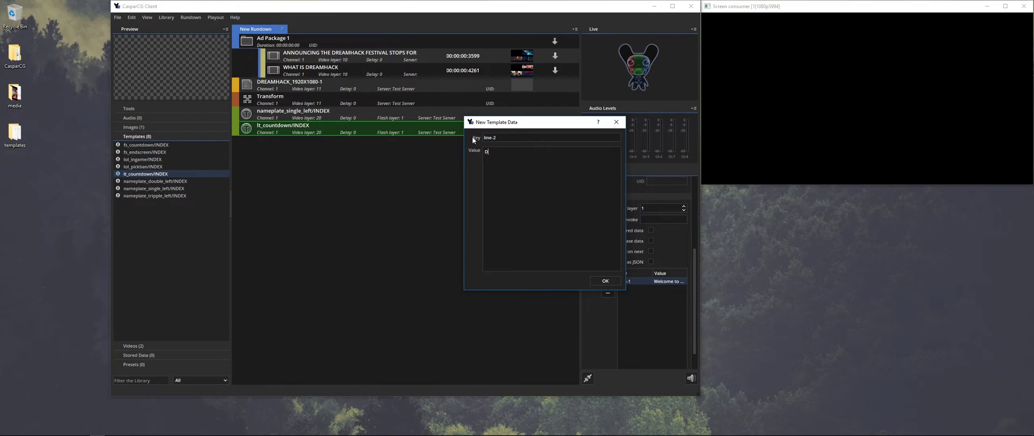
{"action": "type", "text": "just an example"}
{"action": "left_click", "coordinate": [604, 282]}
{"action": "left_click", "coordinate": [608, 281]}
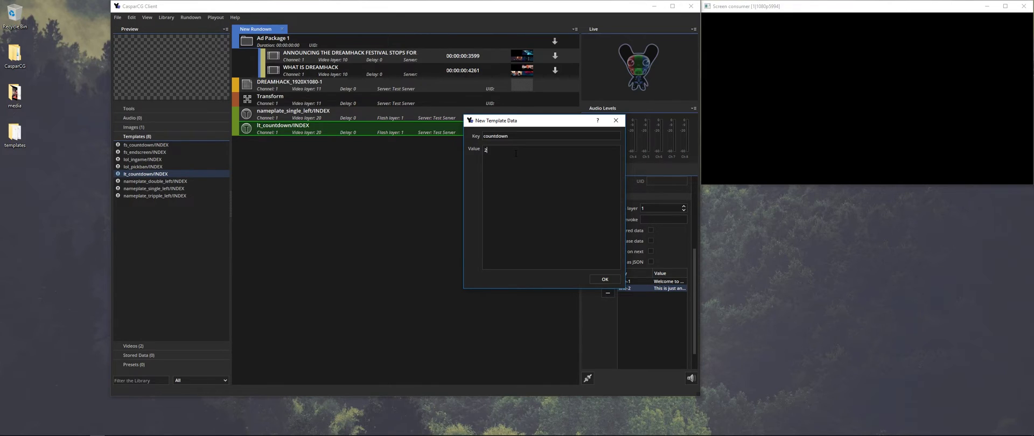
{"action": "left_click", "coordinate": [600, 278]}
{"action": "left_click", "coordinate": [316, 132]}
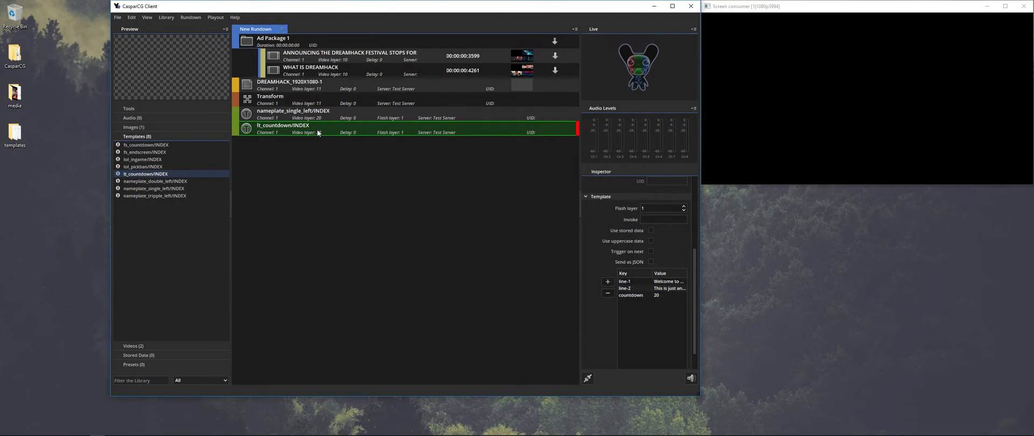
Air lt_countdown, change its countdown from 20 to 50, update it live, then clear it.
{"action": "key", "text": "F2"}
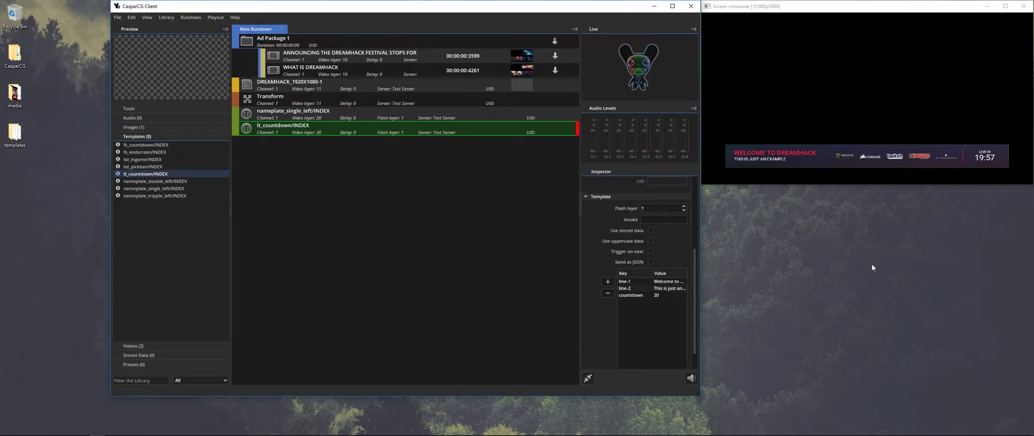
{"action": "double_click", "coordinate": [637, 296]}
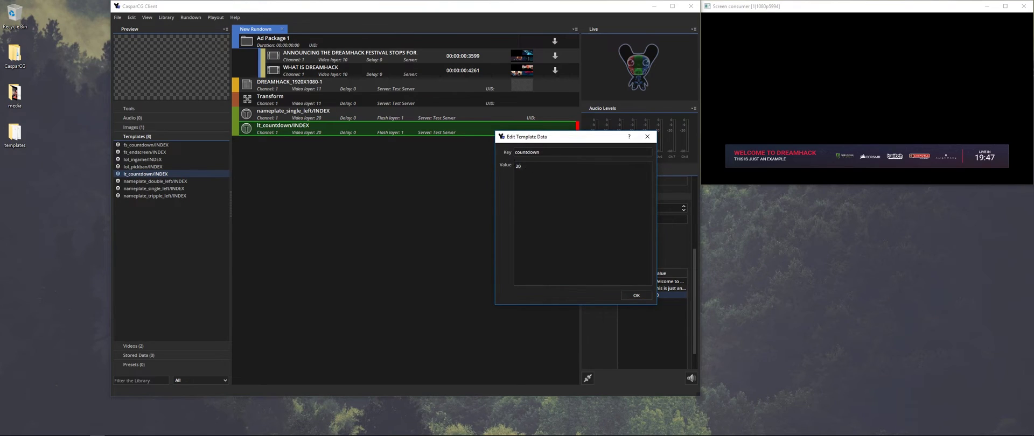
{"action": "type", "text": "5"}
{"action": "left_click", "coordinate": [636, 296]}
{"action": "left_click", "coordinate": [425, 132]}
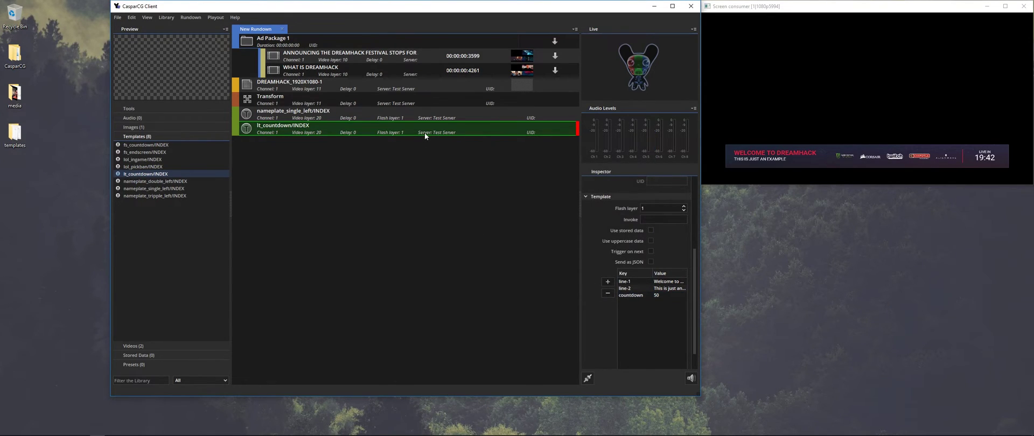
{"action": "key", "text": "F6"}
{"action": "key", "text": "F1"}
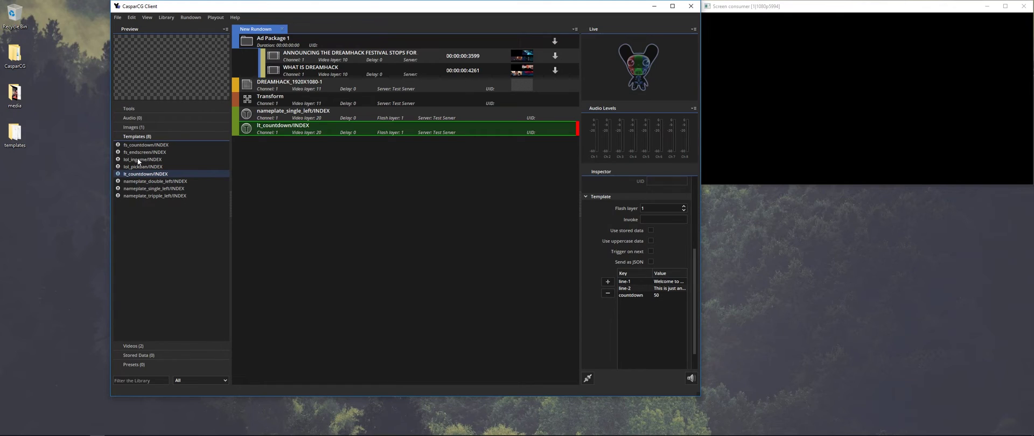
Add lol_ingame/INDEX to the rundown with template data team-right set to GV.
{"action": "left_click_drag", "start_coordinate": [137, 159], "coordinate": [313, 145]}
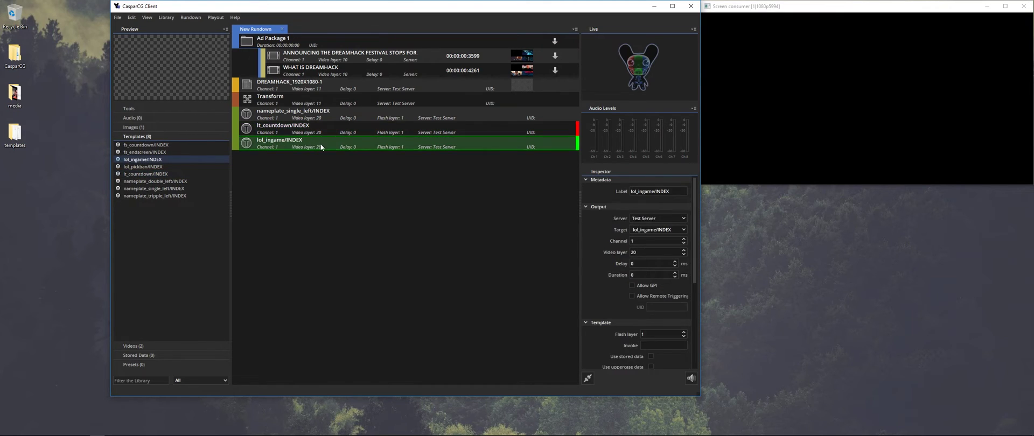
{"action": "scroll", "coordinate": [599, 237], "scroll_direction": "down", "scroll_amount": 5}
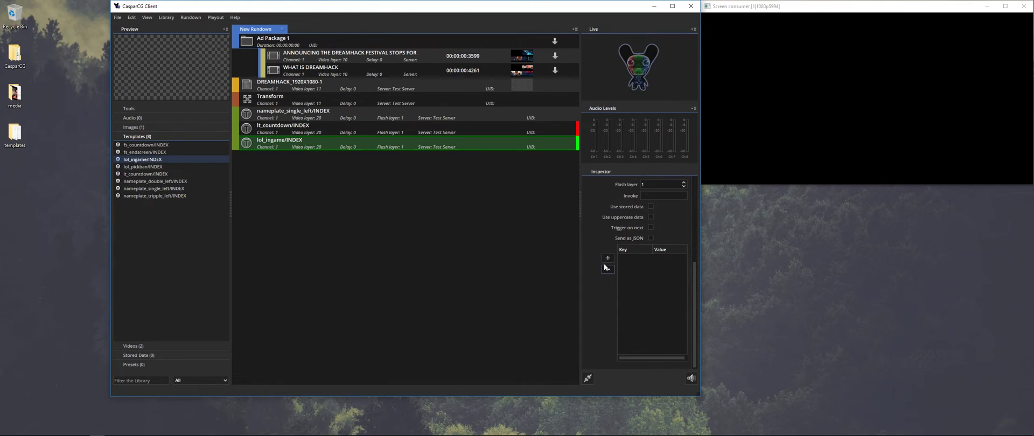
{"action": "left_click", "coordinate": [609, 258]}
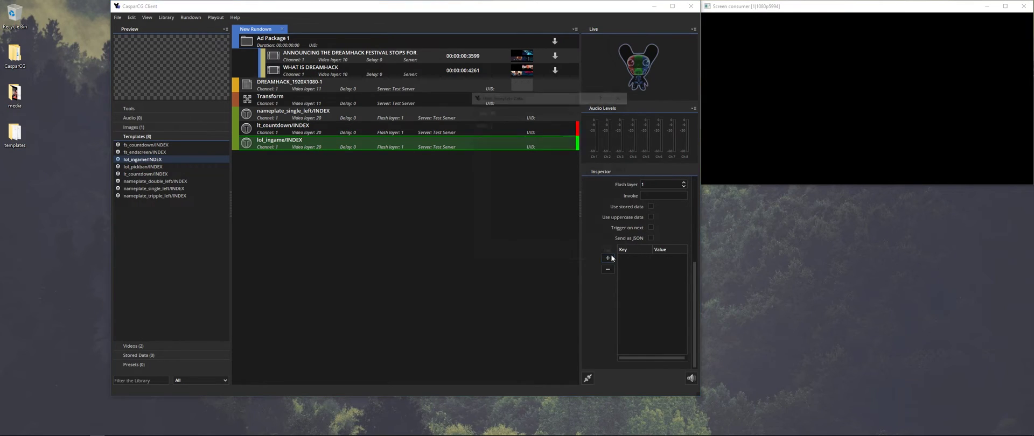
{"action": "type", "text": "team"}
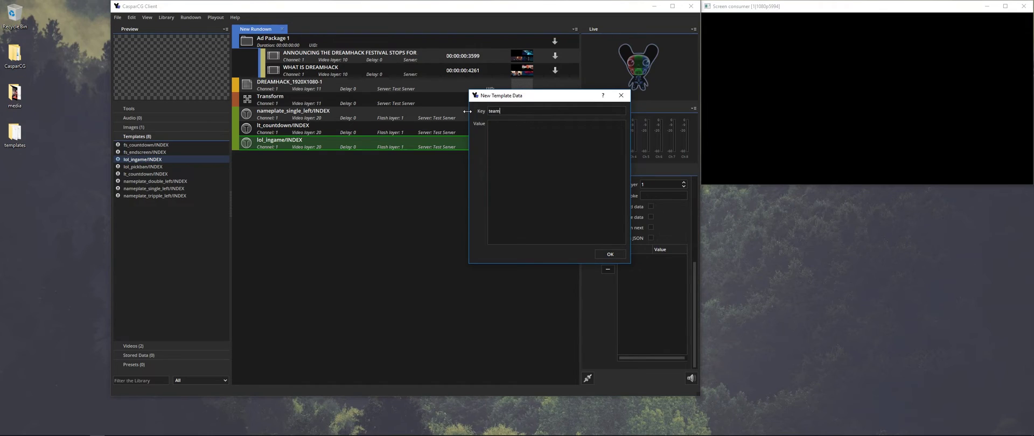
{"action": "type", "text": "-right"}
{"action": "left_click", "coordinate": [611, 254]}
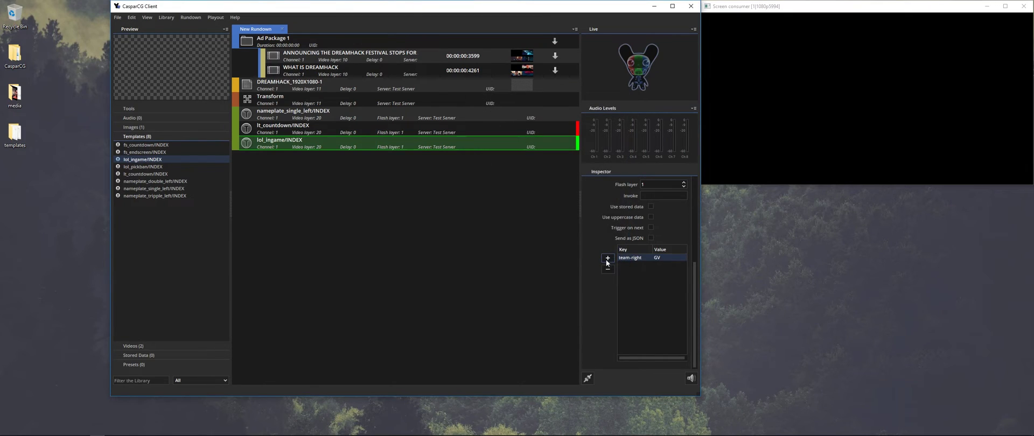
Add template data team-left LF and title 'Just a small test'.
{"action": "left_click", "coordinate": [607, 258]}
{"action": "type", "text": "team"}
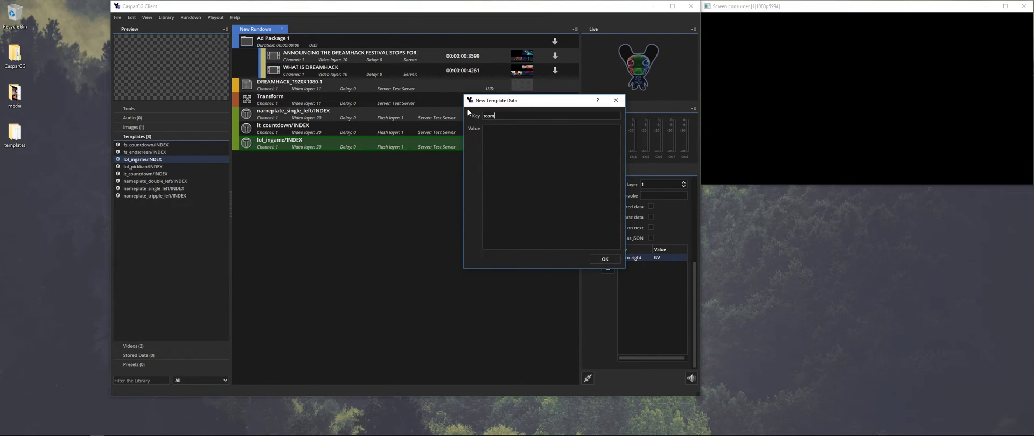
{"action": "type", "text": "-left"}
{"action": "left_click", "coordinate": [605, 258]}
{"action": "left_click", "coordinate": [608, 261]}
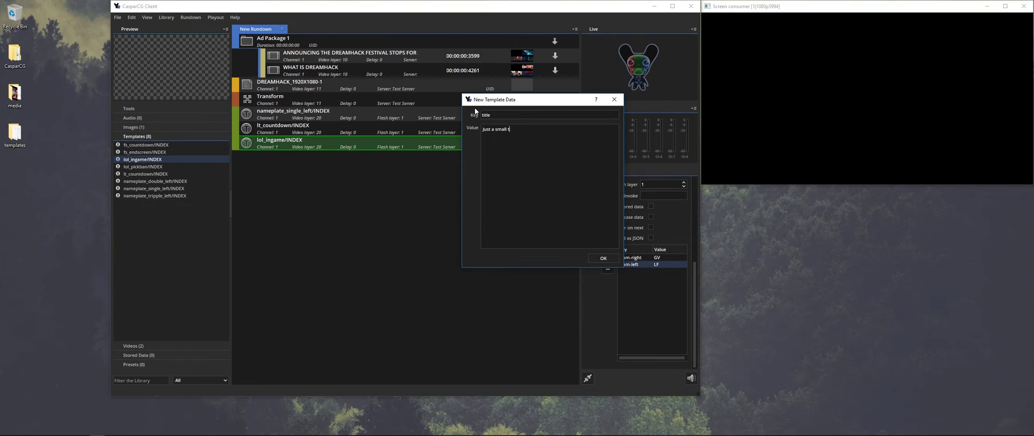
{"action": "left_click", "coordinate": [596, 258]}
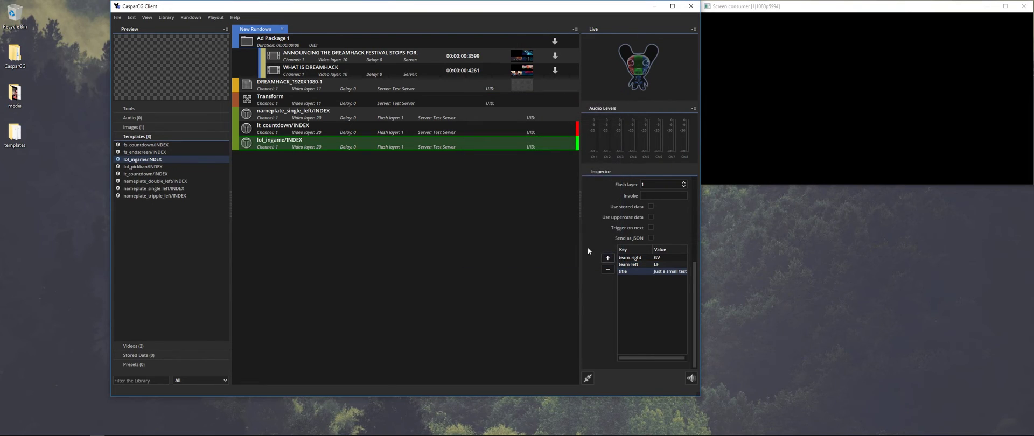
Test lol_ingame and lt_countdown airing together, stopping the countdown each time.
{"action": "left_click", "coordinate": [344, 147]}
{"action": "key", "text": "F2"}
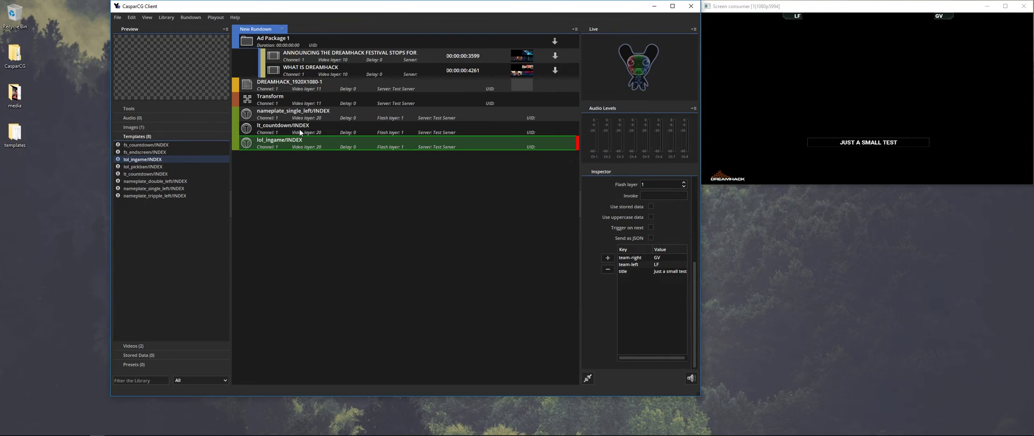
{"action": "left_click", "coordinate": [299, 128]}
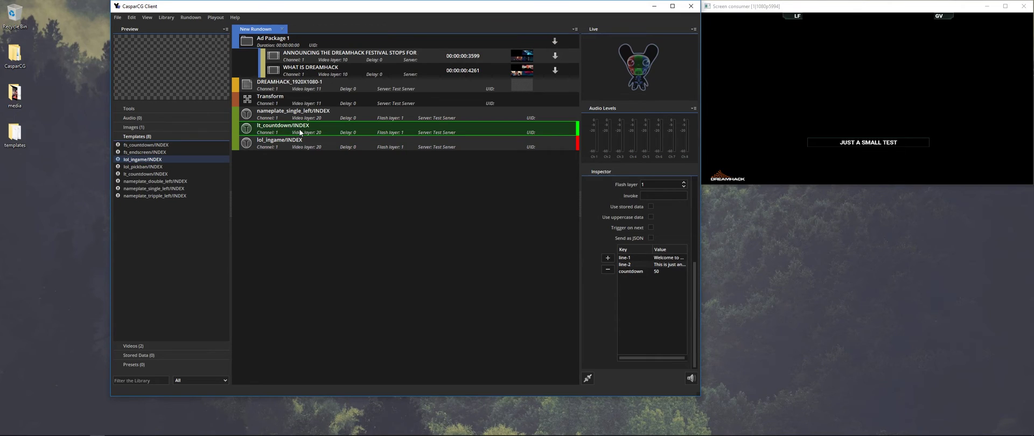
{"action": "key", "text": "F2"}
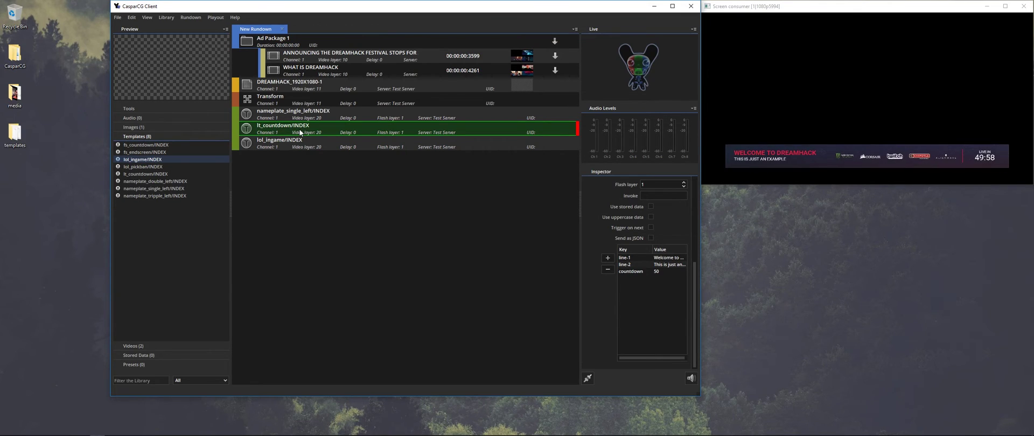
{"action": "key", "text": "F1"}
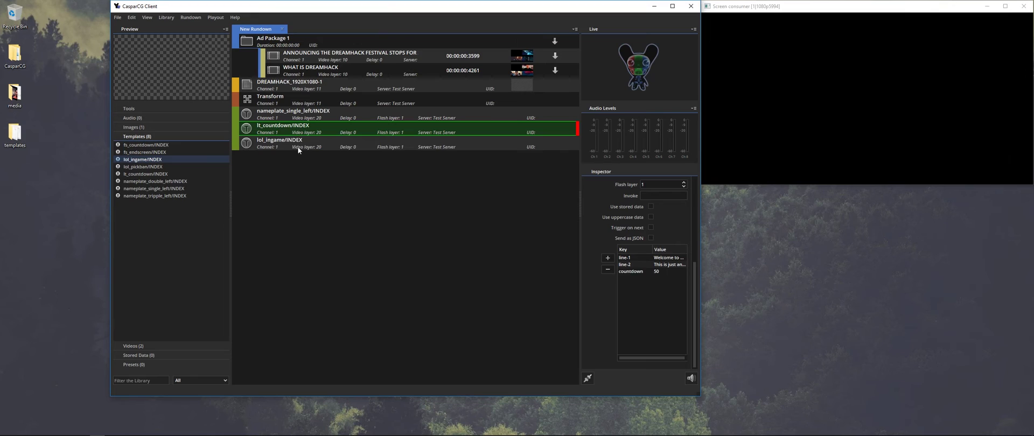
{"action": "left_click", "coordinate": [298, 147]}
{"action": "key", "text": "F2"}
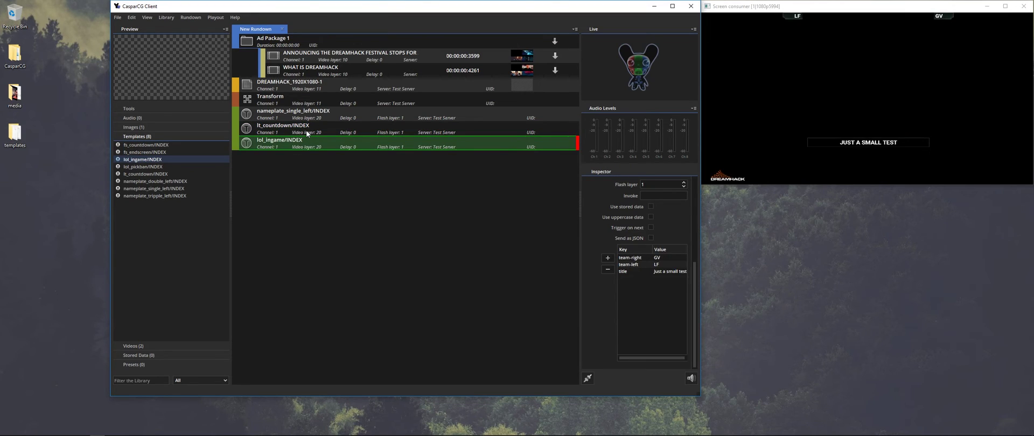
{"action": "left_click", "coordinate": [306, 130]}
{"action": "scroll", "coordinate": [623, 221], "scroll_direction": "up", "scroll_amount": 5}
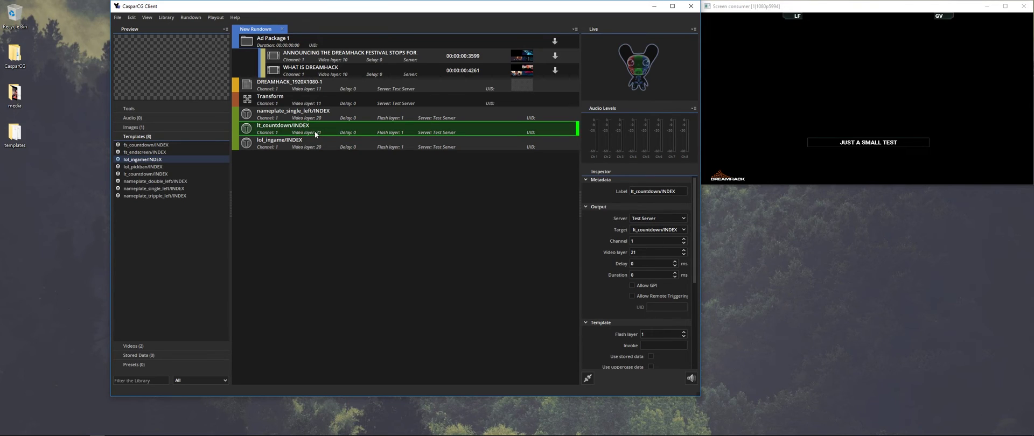
{"action": "key", "text": "F2"}
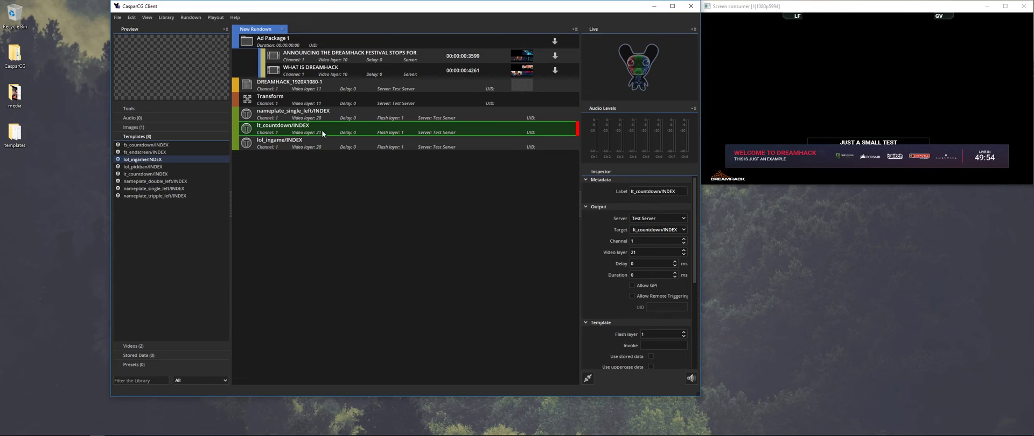
{"action": "key", "text": "F1"}
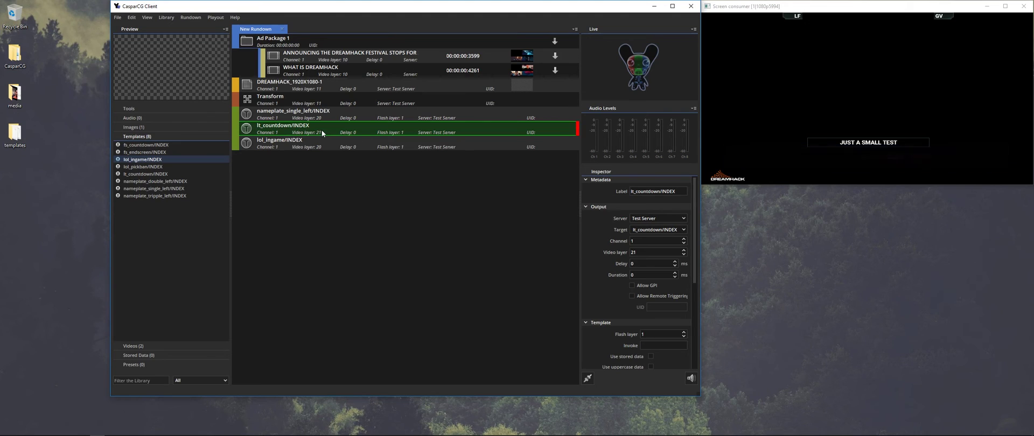
Set lt_countdown to video layer 19, replay it, then stop both graphics.
{"action": "left_click", "coordinate": [684, 255]}
{"action": "left_click", "coordinate": [684, 255]}
{"action": "key", "text": "F2"}
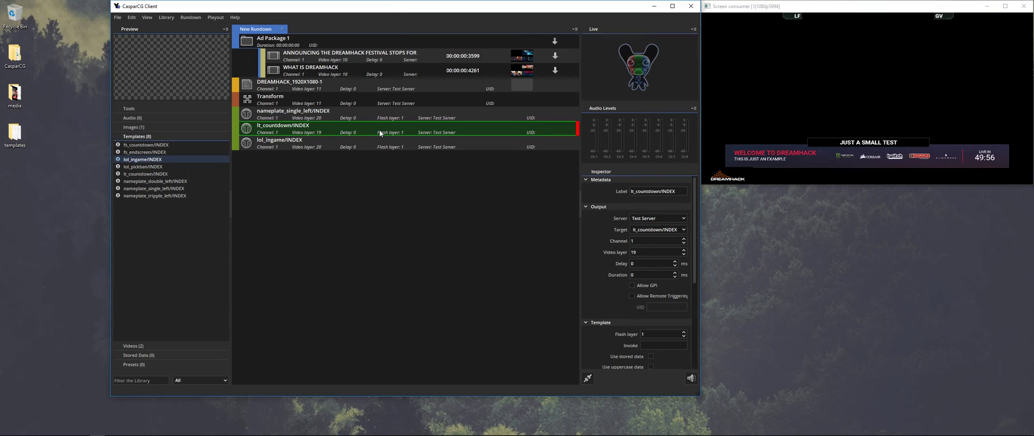
{"action": "key", "text": "F1"}
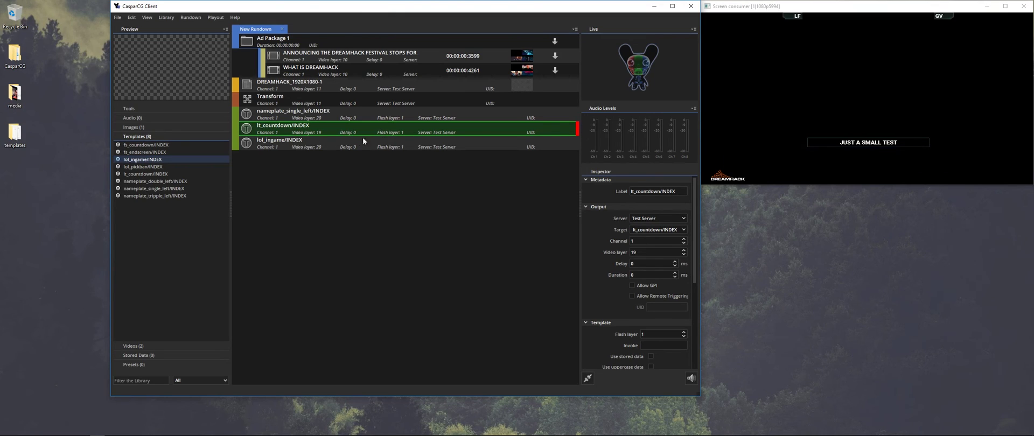
{"action": "left_click", "coordinate": [360, 148]}
{"action": "key", "text": "F1"}
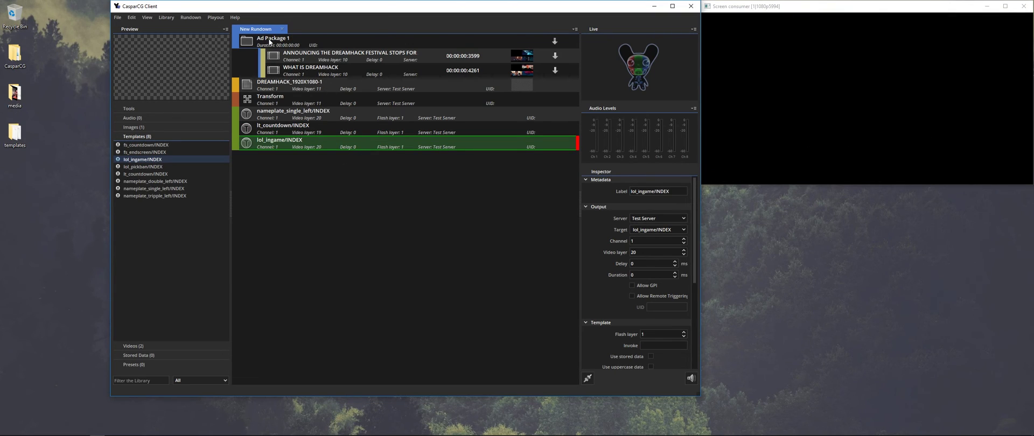
Collapse Ad Package 1 and group the nameplate_single_left item.
{"action": "double_click", "coordinate": [269, 41]}
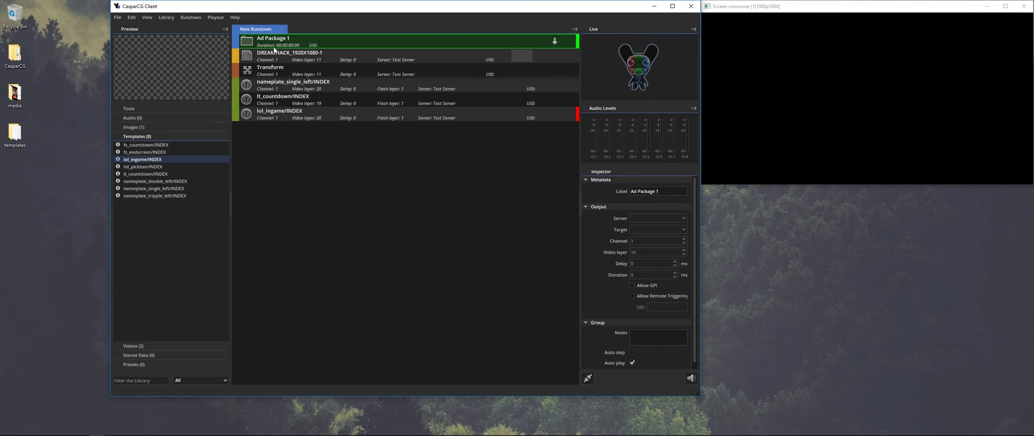
{"action": "right_click", "coordinate": [276, 143]}
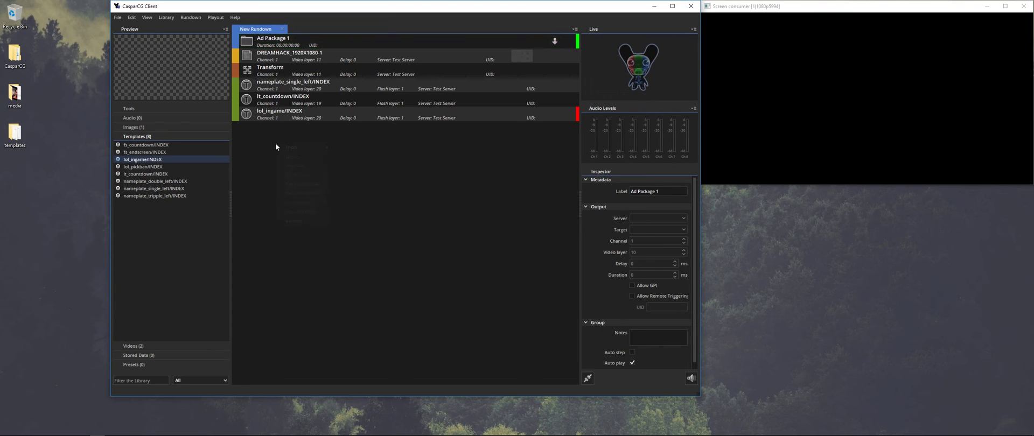
{"action": "left_click", "coordinate": [392, 147]}
{"action": "left_click", "coordinate": [282, 86]}
{"action": "right_click", "coordinate": [281, 86]}
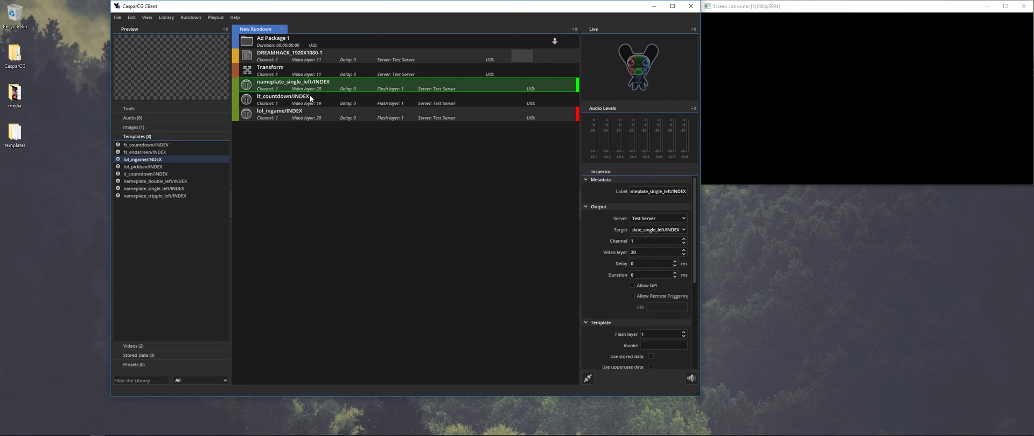
{"action": "left_click", "coordinate": [309, 95]}
{"action": "scroll", "coordinate": [659, 258], "scroll_direction": "down", "scroll_amount": 5}
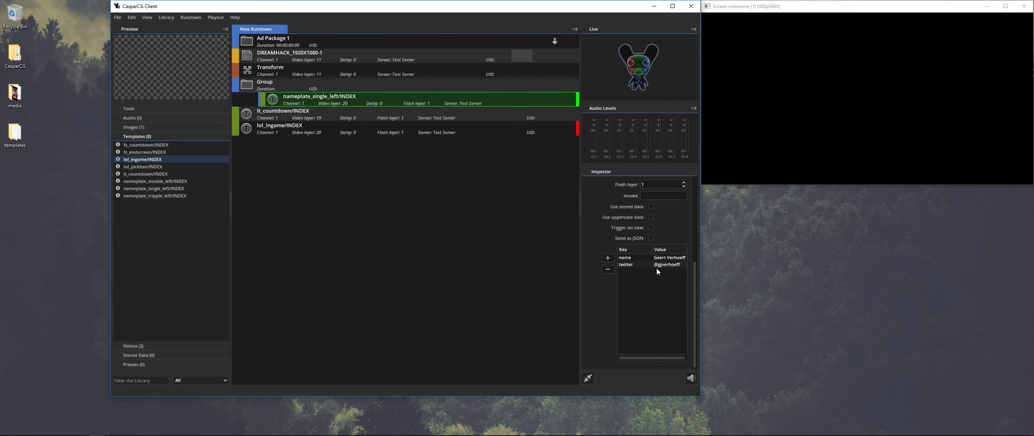
Label the new group 'Rocket League Segment'.
{"action": "right_click", "coordinate": [273, 85]}
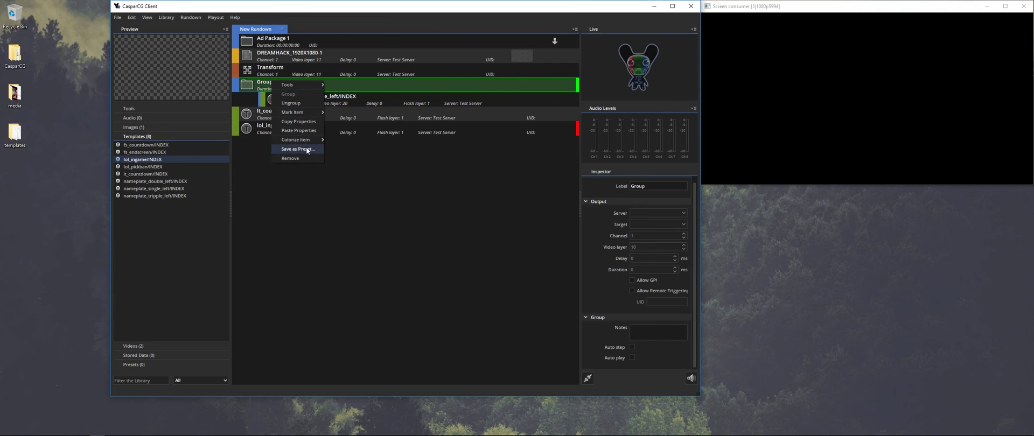
{"action": "left_click", "coordinate": [614, 185]}
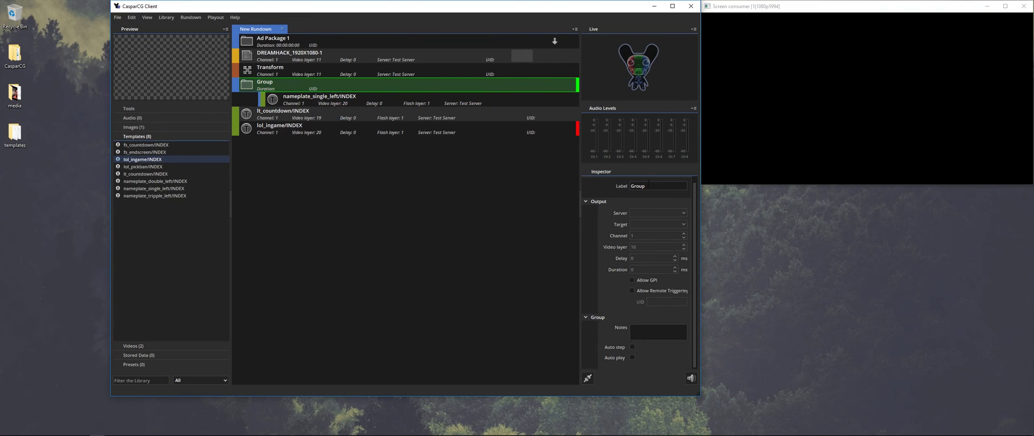
{"action": "type", "text": "Rocke"}
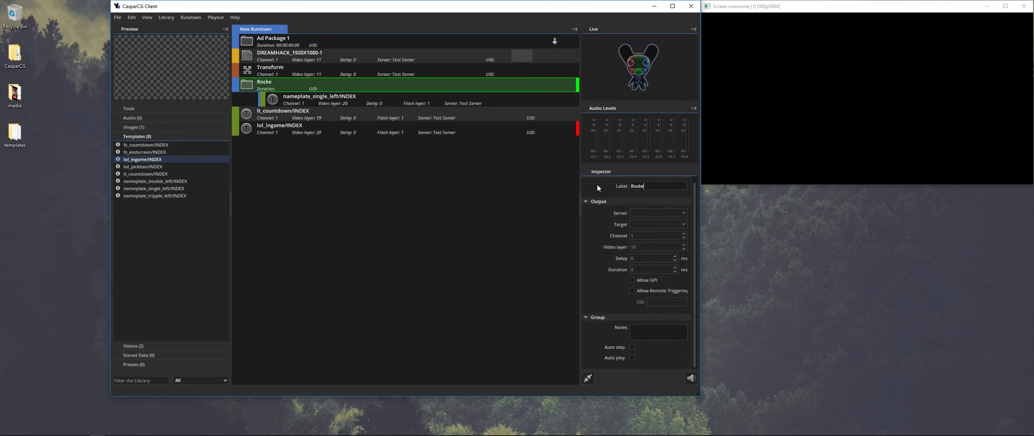
{"action": "type", "text": "t League Segment"}
{"action": "left_click", "coordinate": [497, 199]}
Relabel the nameplate item inside the group with the presenter's name.
{"action": "left_click", "coordinate": [407, 105]}
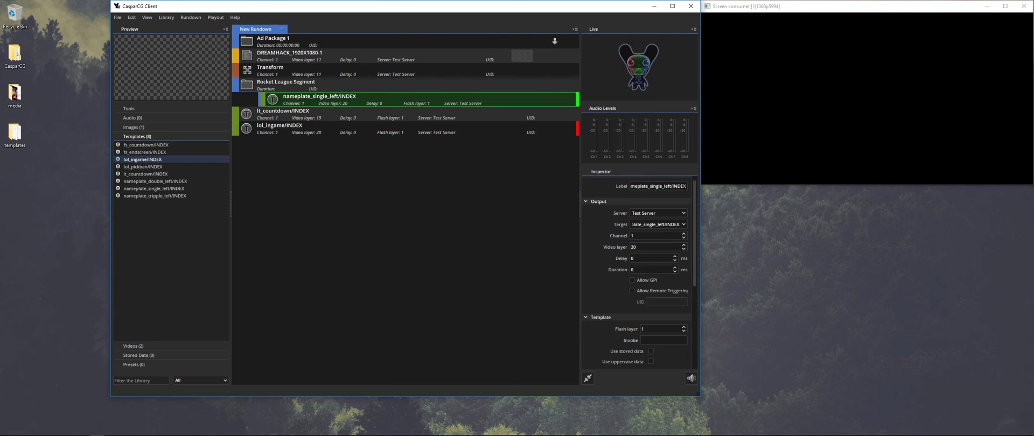
{"action": "left_click_drag", "start_coordinate": [686, 186], "coordinate": [593, 183]}
{"action": "type", "text": "Nameplate G"}
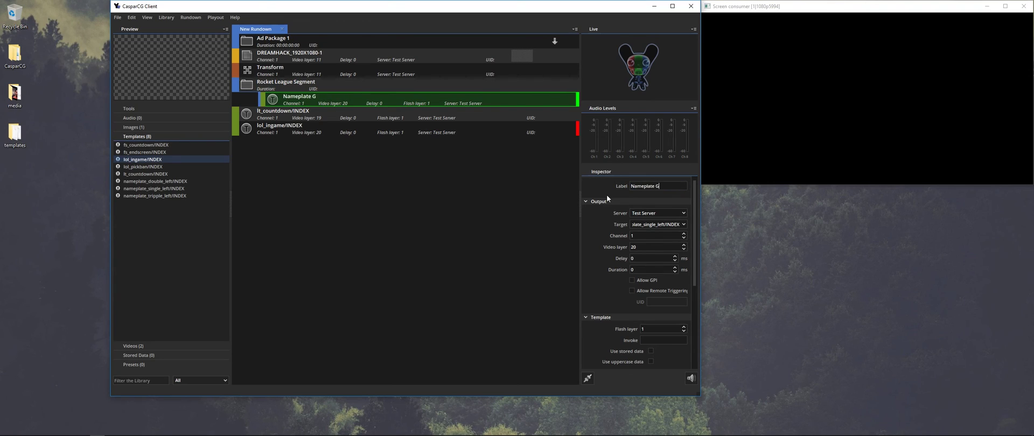
{"action": "type", "text": "eert"}
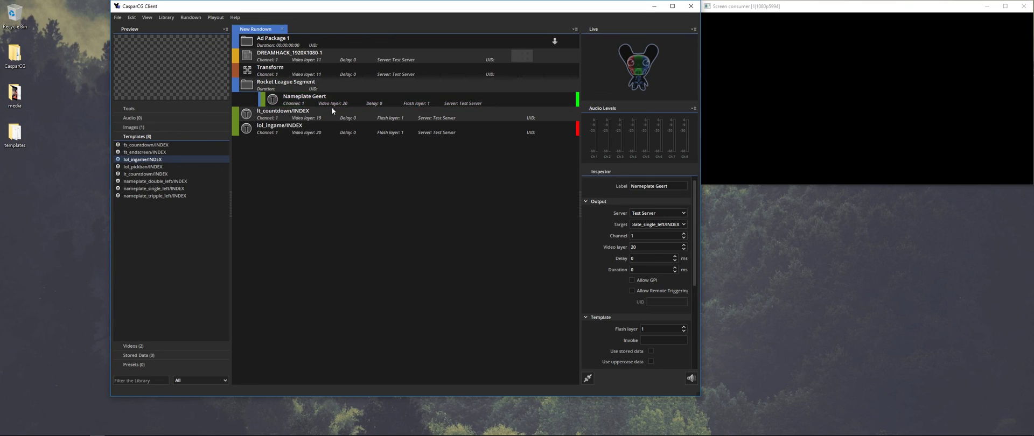
{"action": "left_click", "coordinate": [331, 101]}
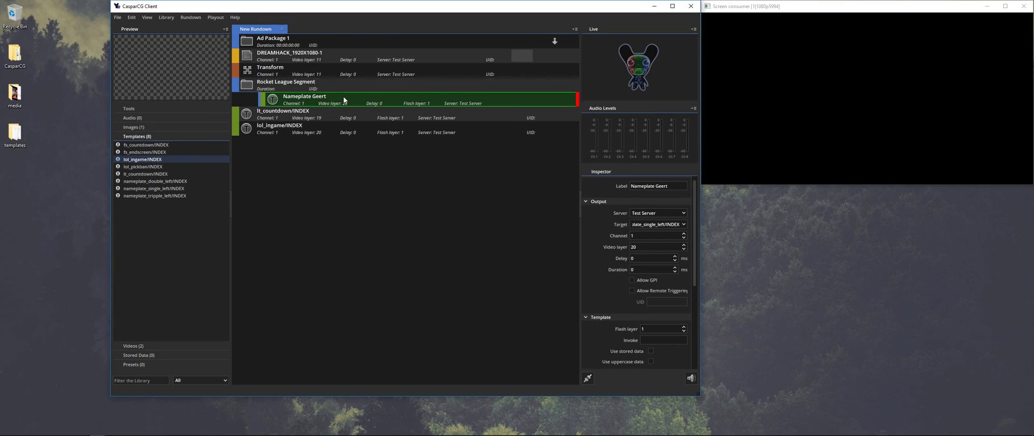